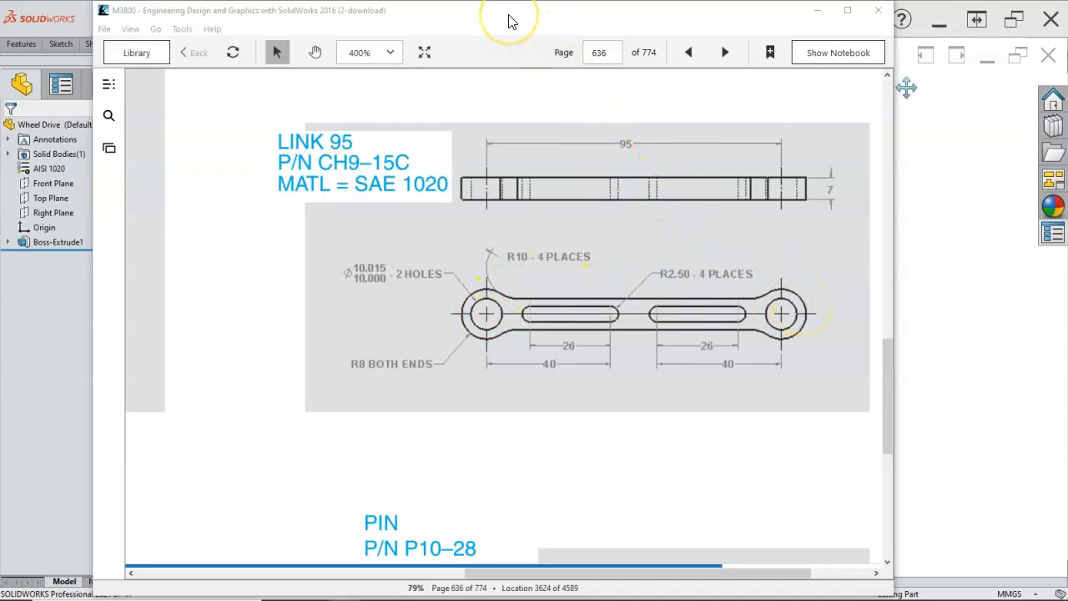
Step: Move the Link 95 reference drawing out of the modelling area and create a new part document
drag(511, 22, 1067, 66)
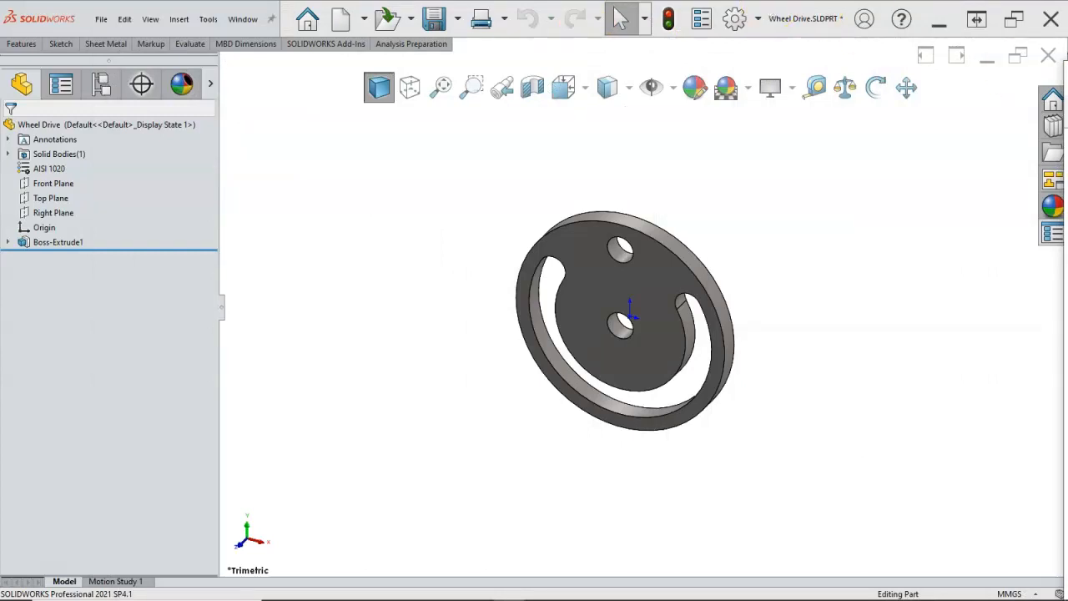
click(338, 18)
double_click(275, 134)
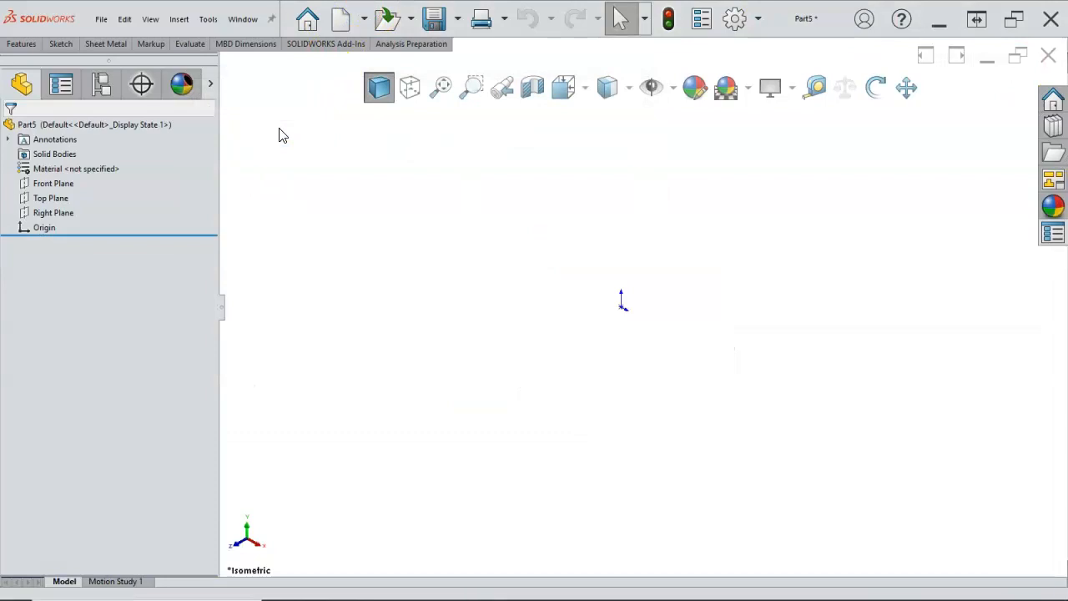
Step: On the Front Plane, sketch a horizontal midpoint line about 236 mm long centred on the origin and make it construction geometry
click(46, 183)
click(52, 166)
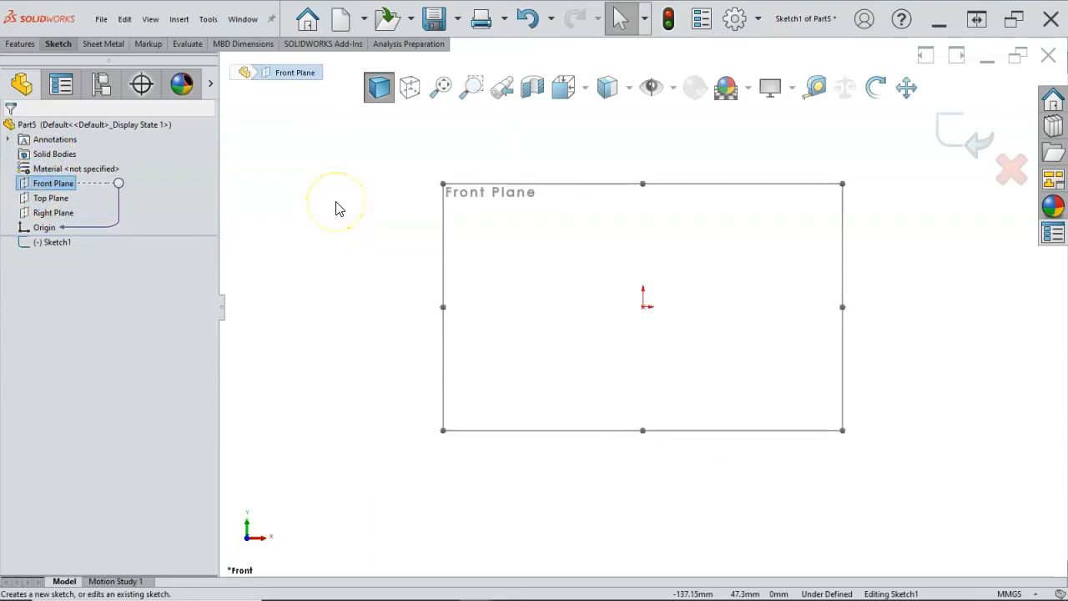
key(s)
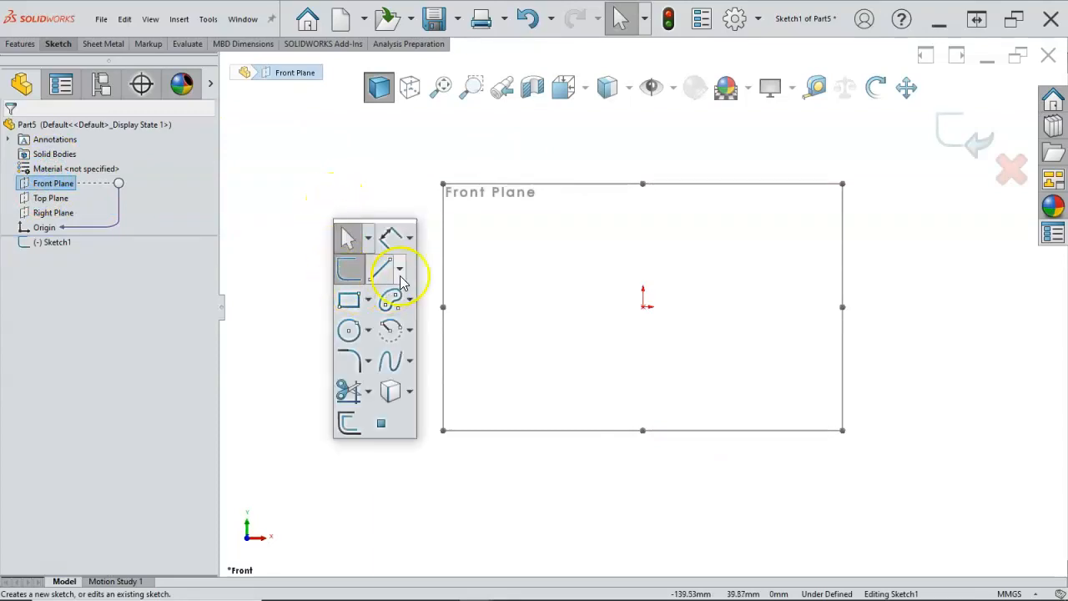
click(400, 268)
click(406, 326)
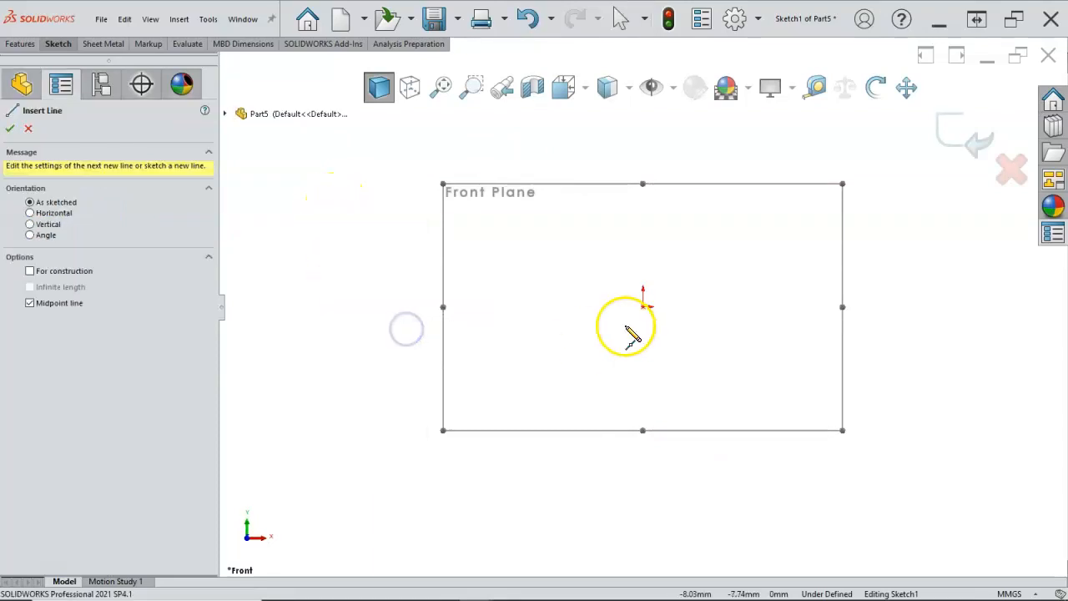
click(685, 310)
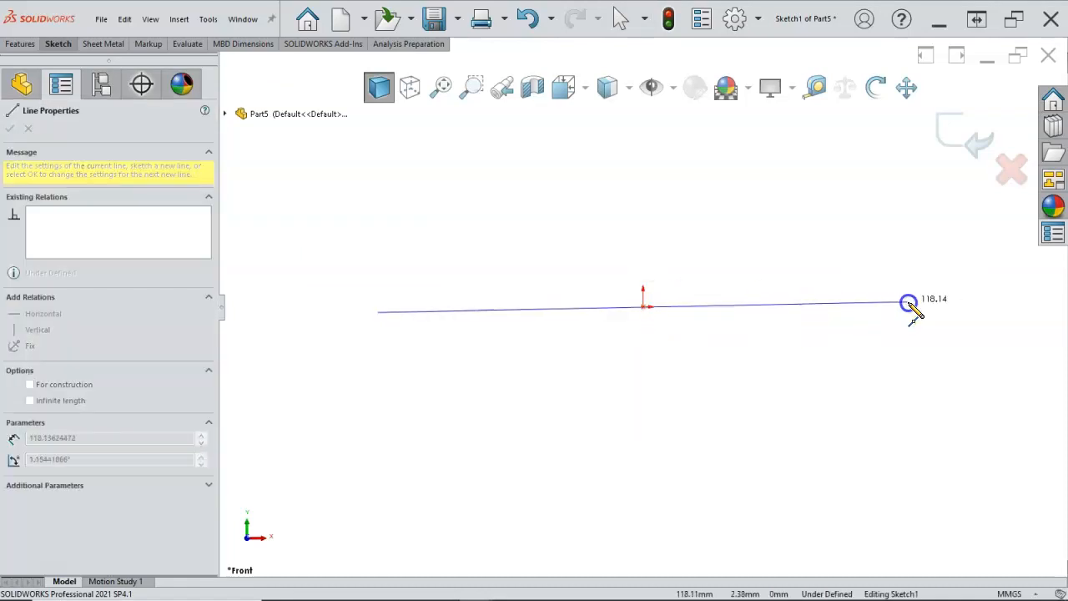
click(906, 307)
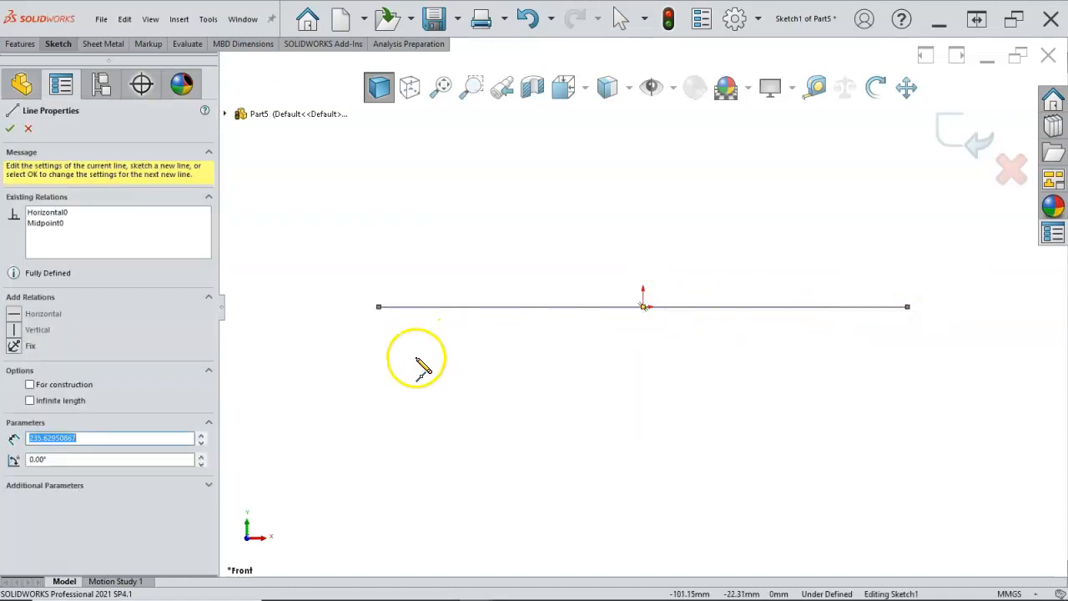
click(46, 388)
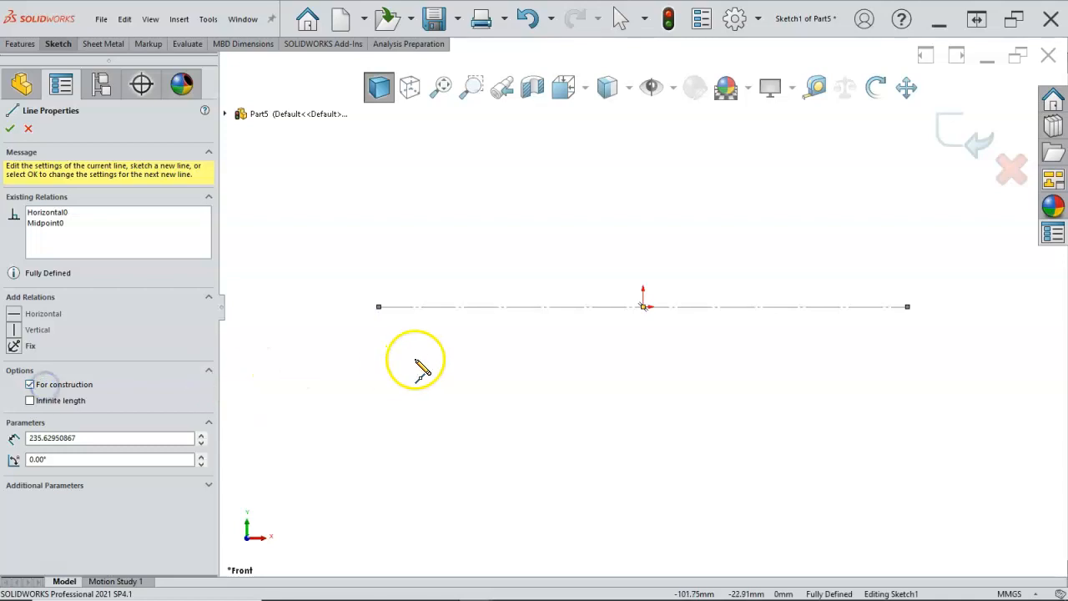
Step: Sketch a circle at each end of the construction line, about 15 mm radius on the left and 11 mm on the right
right_click(483, 264)
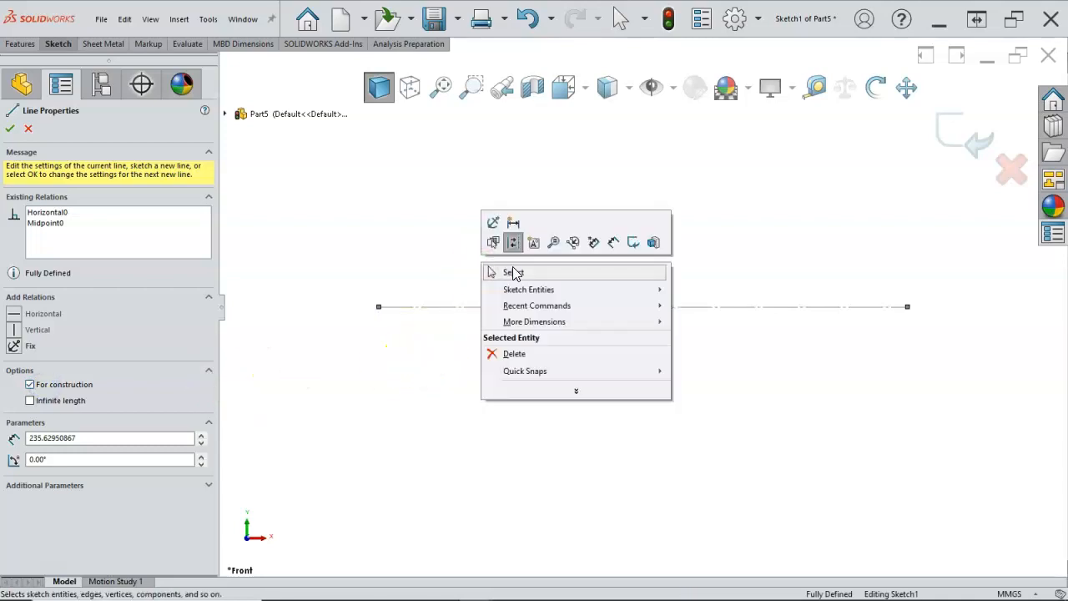
mouse_move(588, 291)
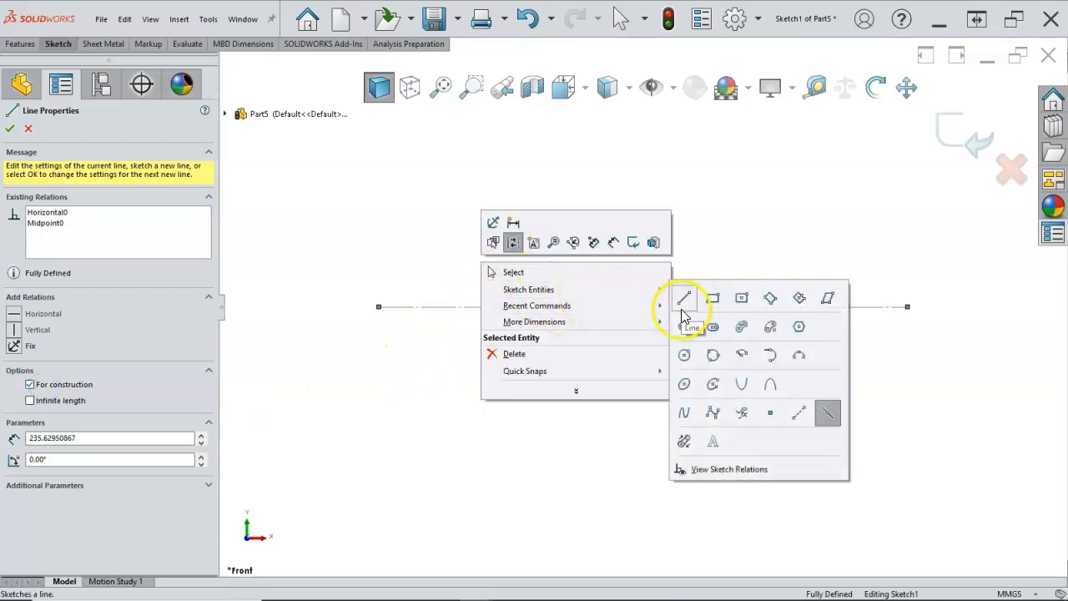
click(686, 354)
drag(379, 307, 404, 330)
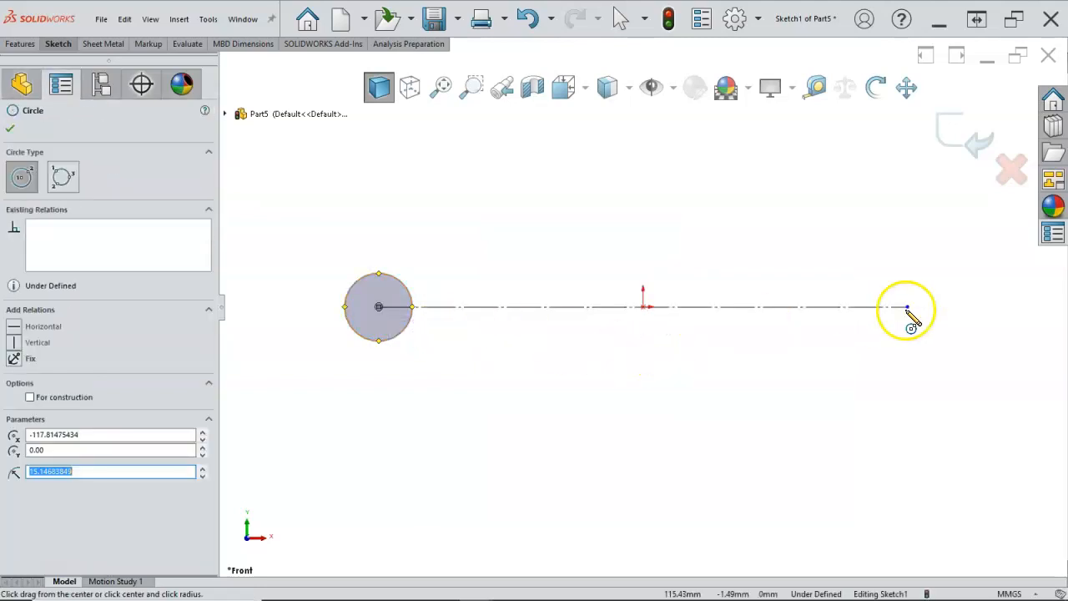
drag(908, 308, 943, 335)
right_click(944, 335)
click(906, 342)
Step: Apply an Equal relation to the two end circles
click(901, 329)
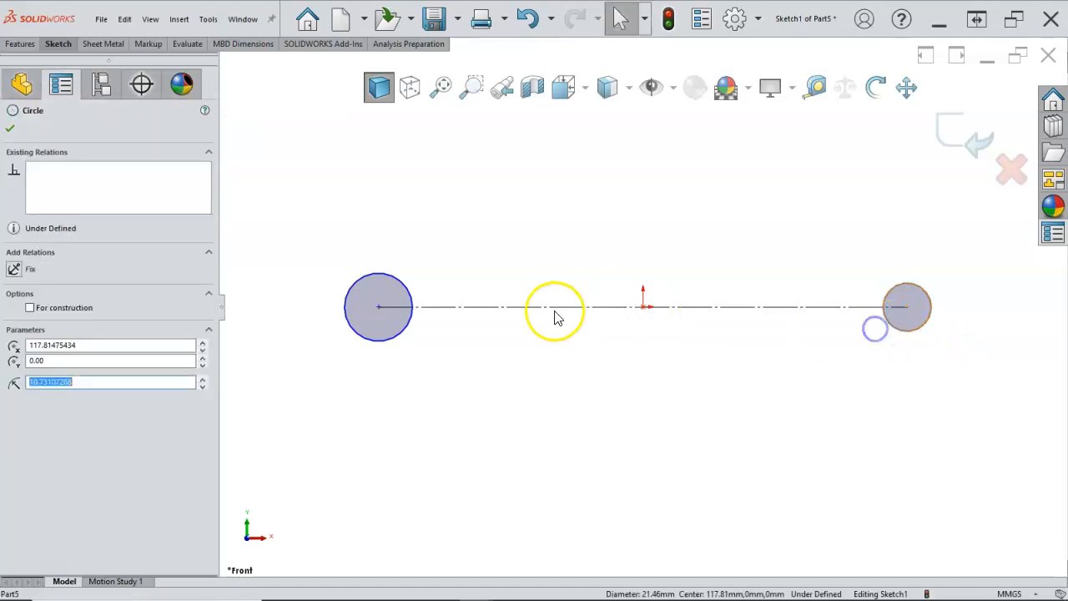
ctrl+click(410, 320)
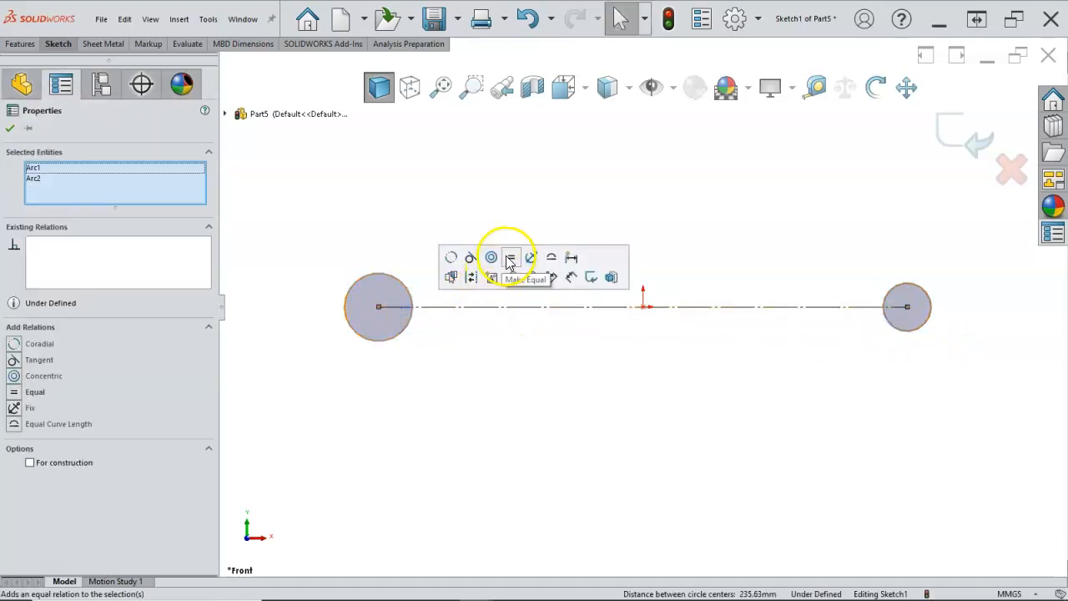
click(510, 261)
Step: Dimension the left circle's diameter as 10 mm
right_click(486, 211)
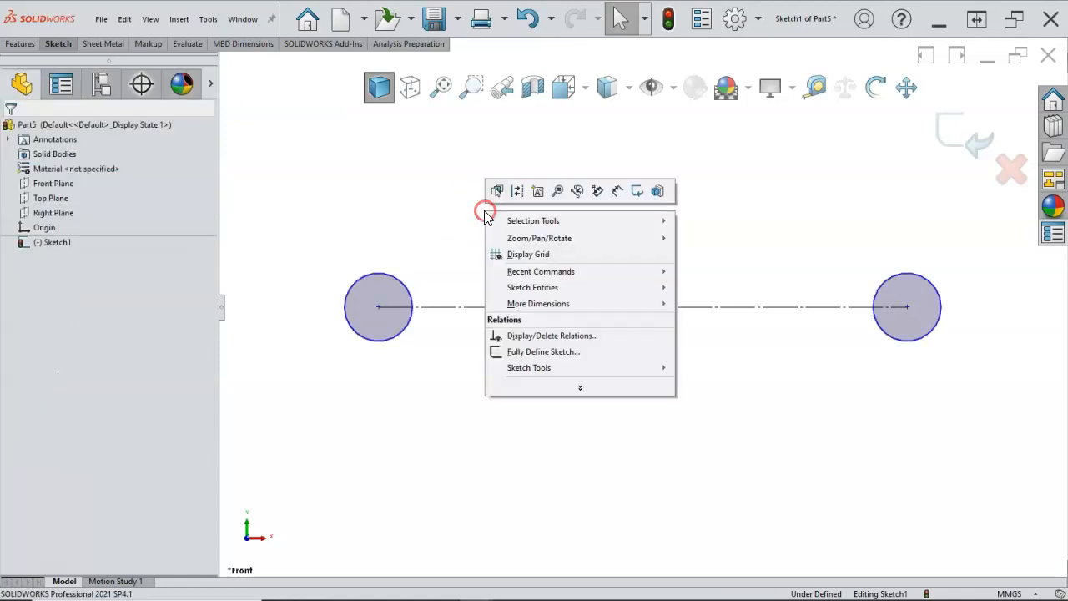
click(618, 201)
click(392, 279)
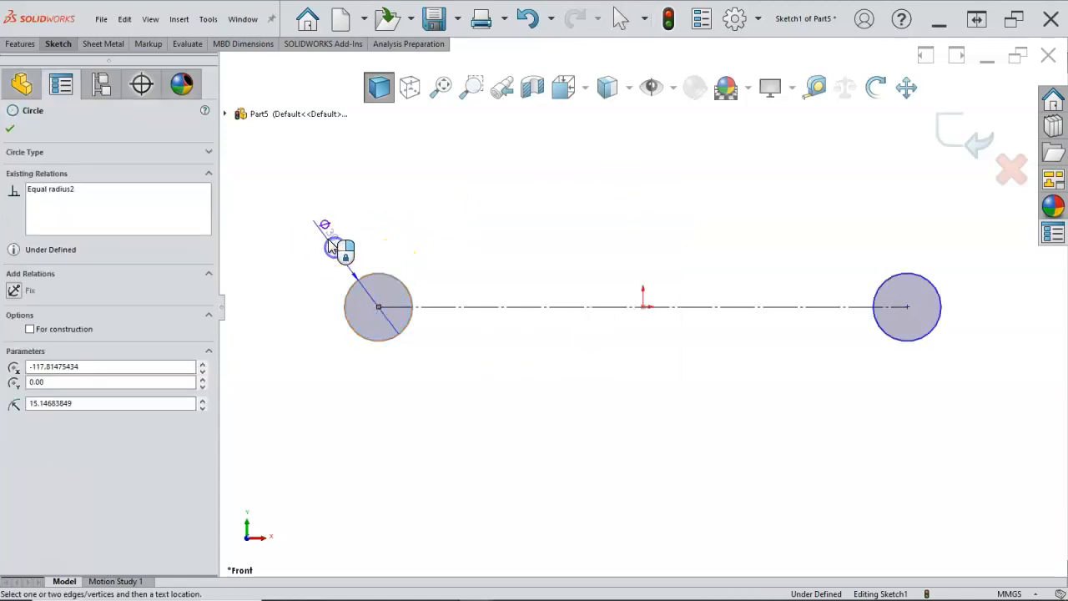
click(332, 246)
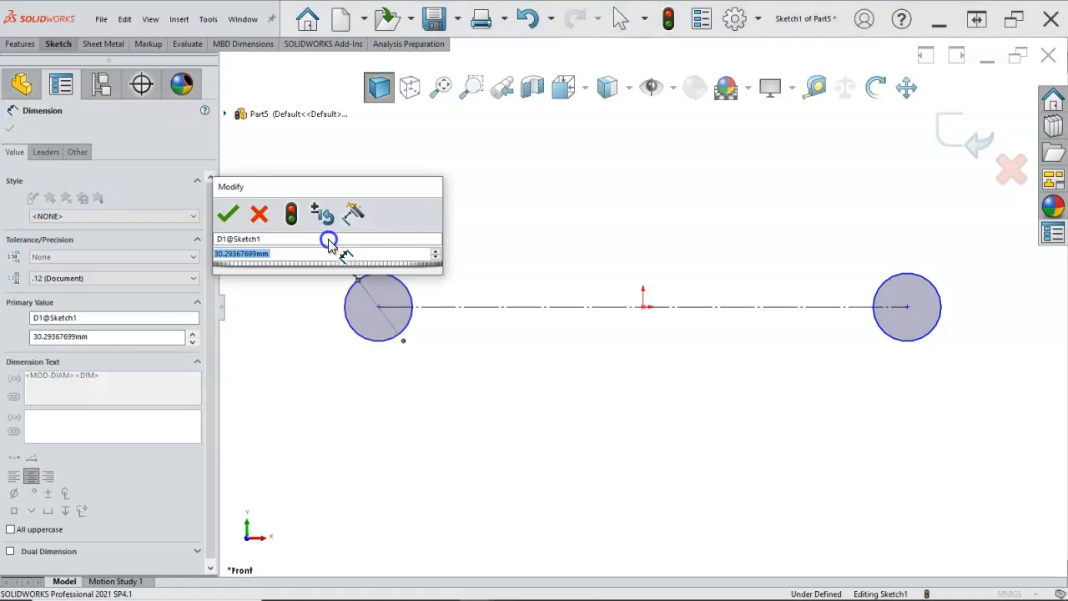
text(10)
key(Return)
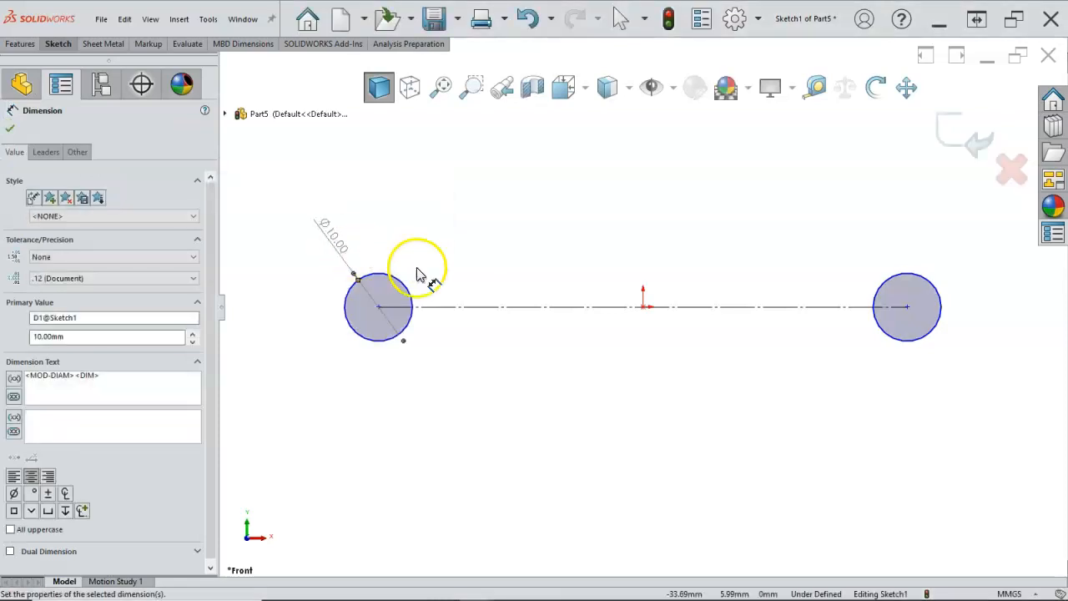
Step: Dimension the construction line's length as 95 mm
click(542, 305)
click(603, 162)
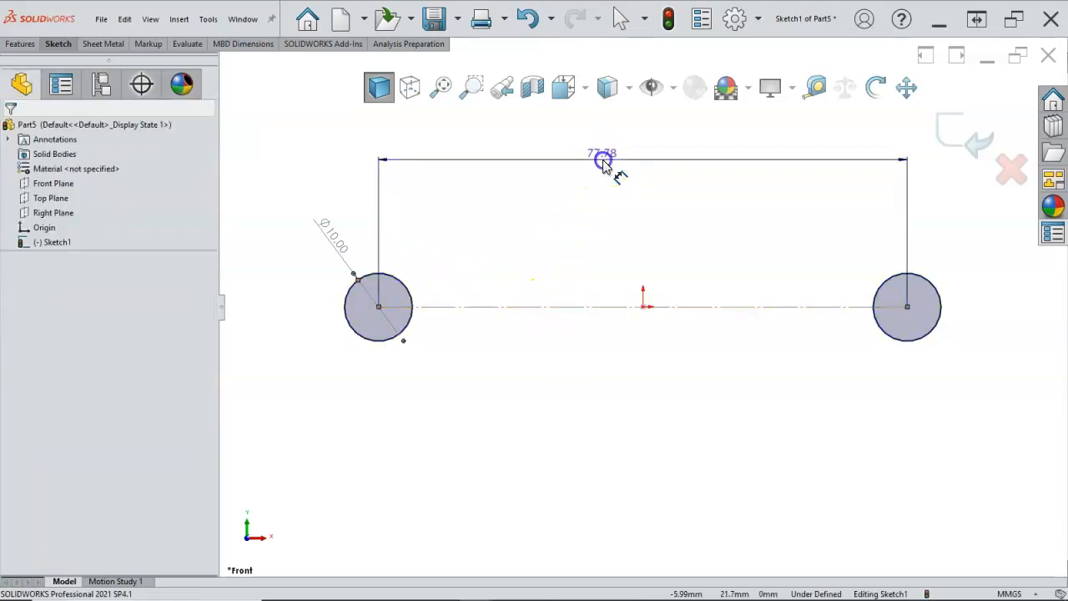
text(80)
key(Return)
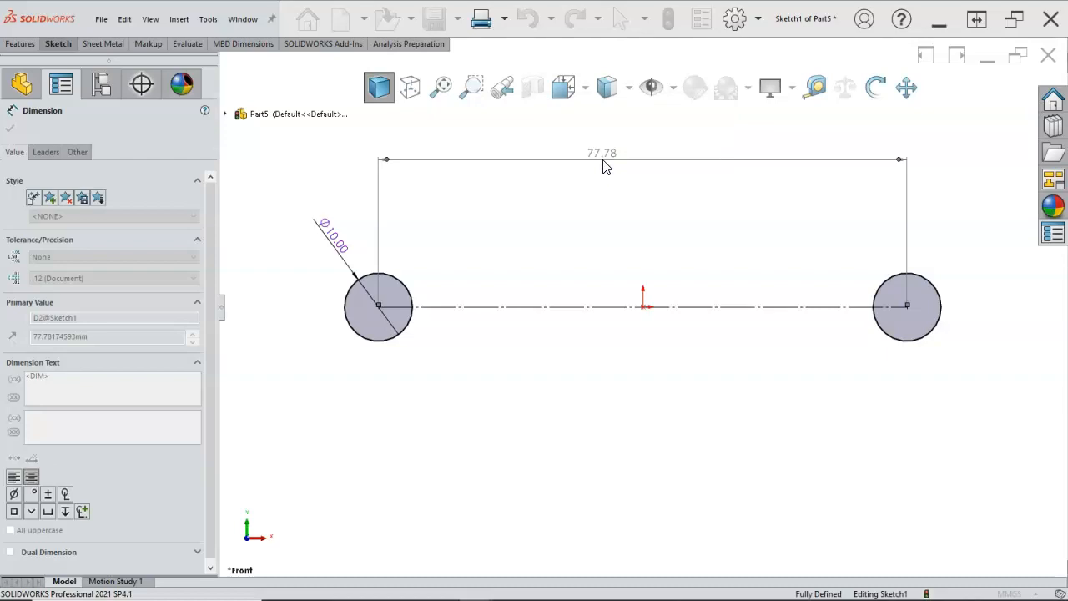
scroll(603, 224, up, 2)
click(603, 246)
right_click(602, 250)
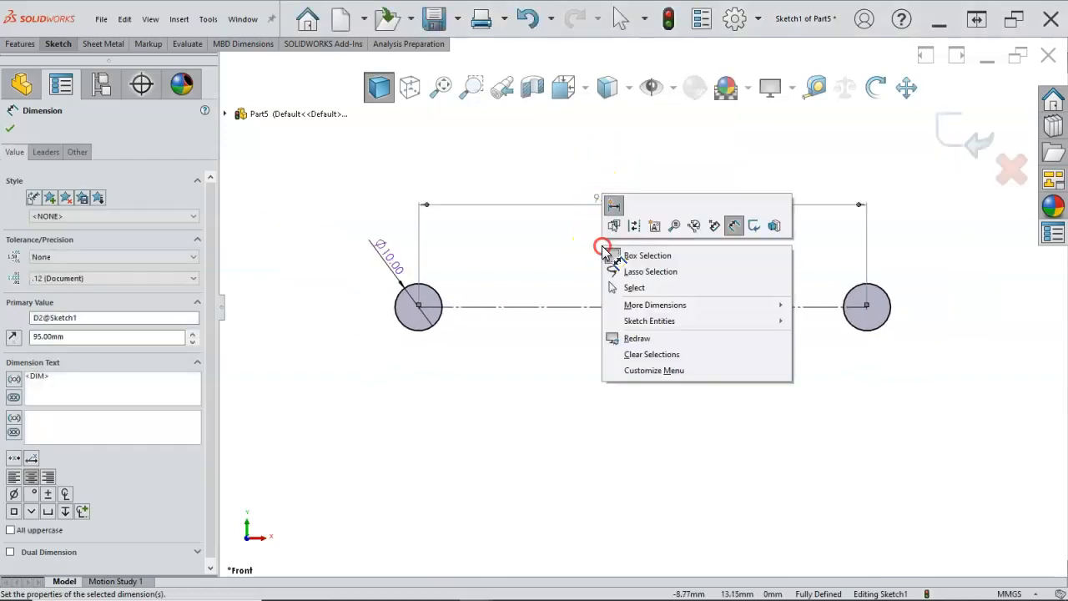
click(626, 284)
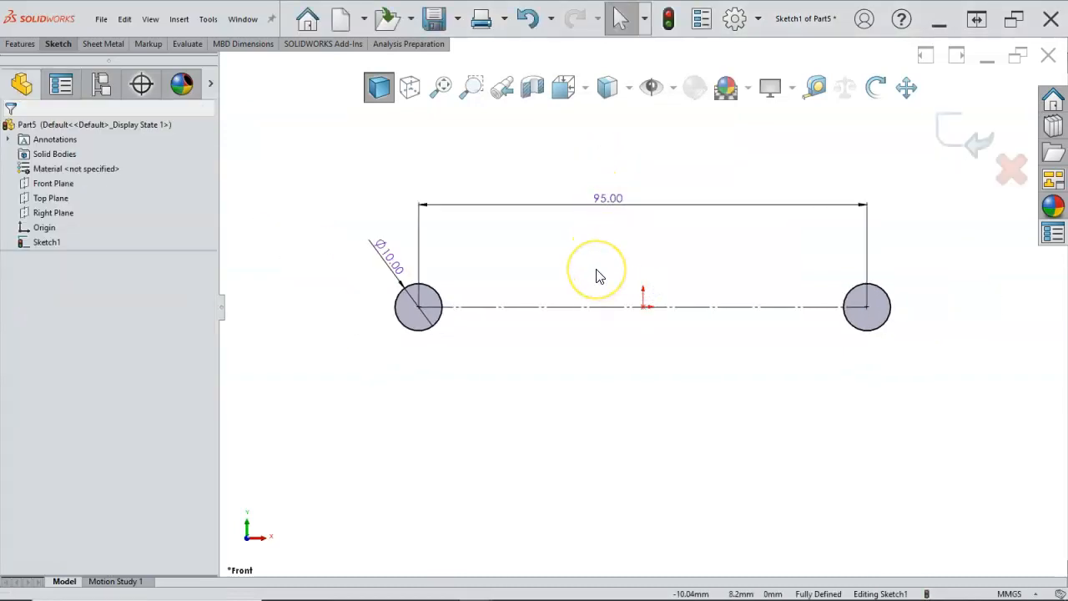
Step: Sketch a larger concentric circle of about 9 mm radius around each of the two end holes
key(s)
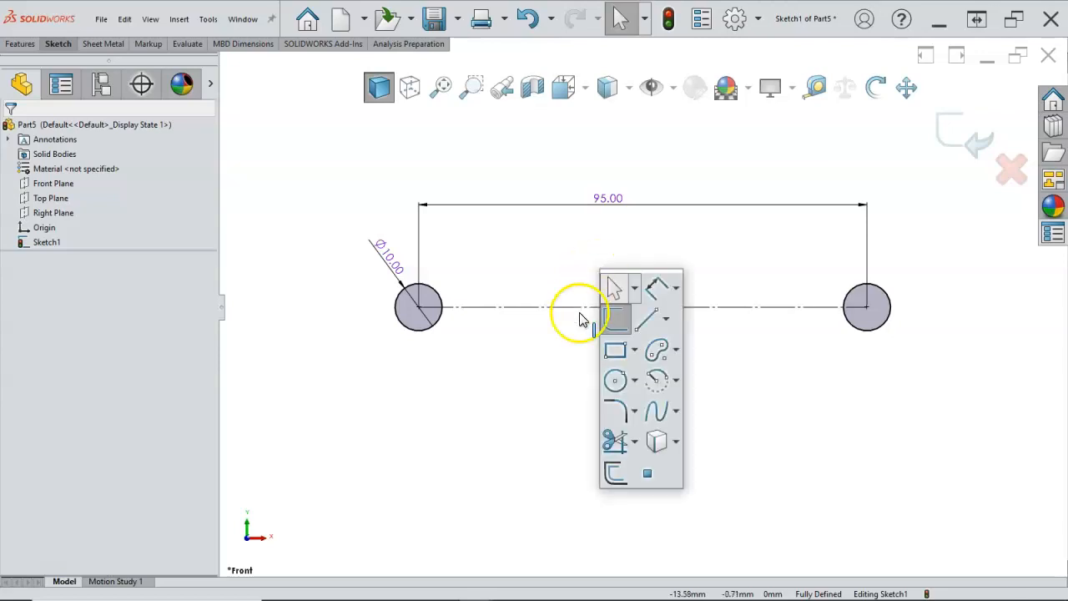
click(613, 376)
click(418, 307)
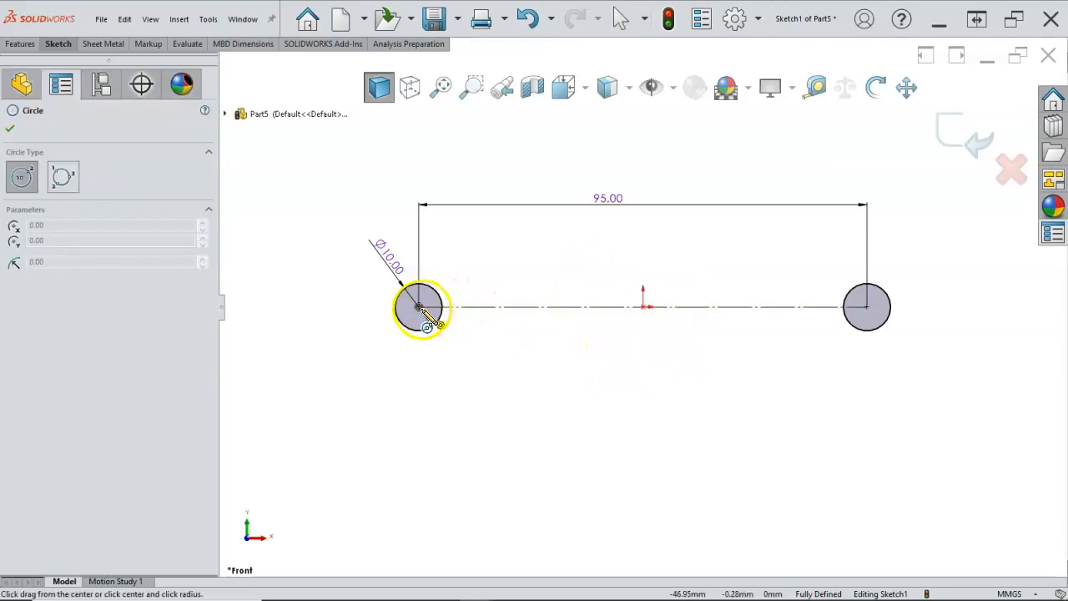
click(384, 332)
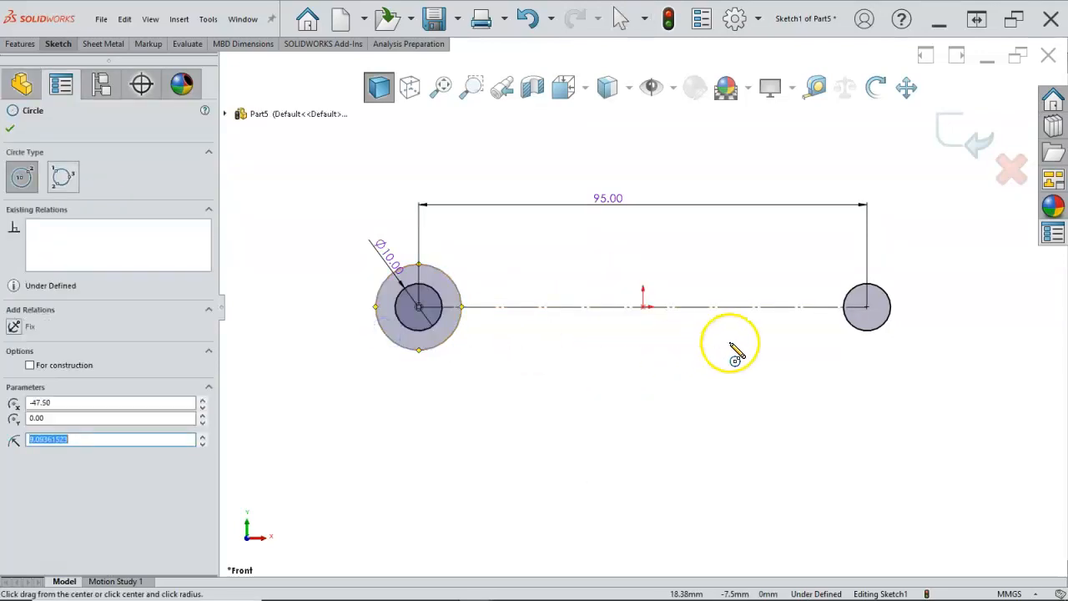
click(866, 307)
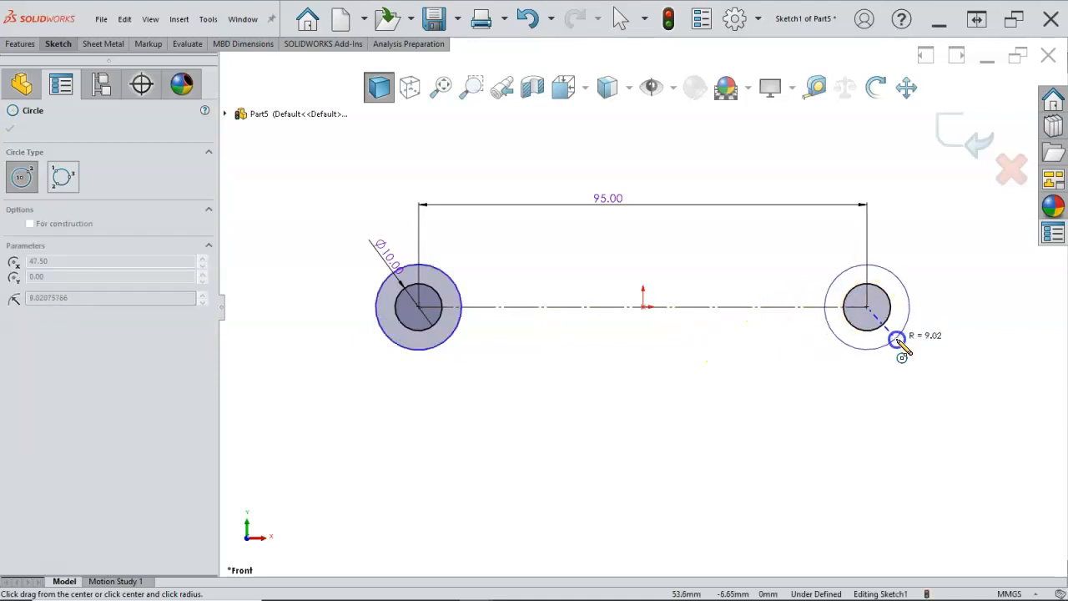
click(894, 338)
right_click(780, 352)
click(847, 357)
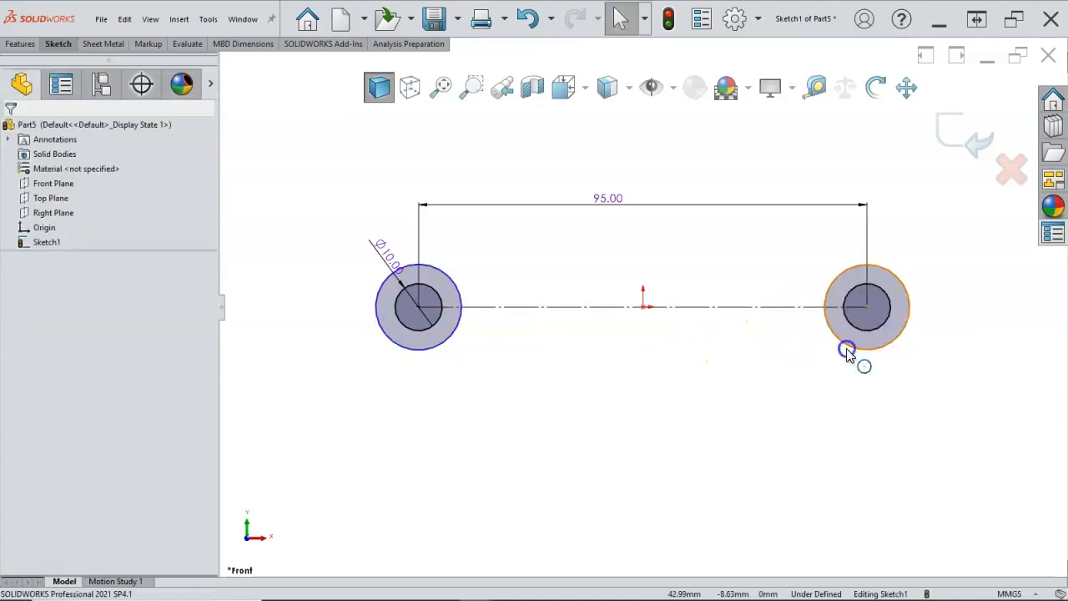
Step: Apply an Equal relation to the two outer circles
click(844, 344)
click(458, 334)
ctrl+click(458, 335)
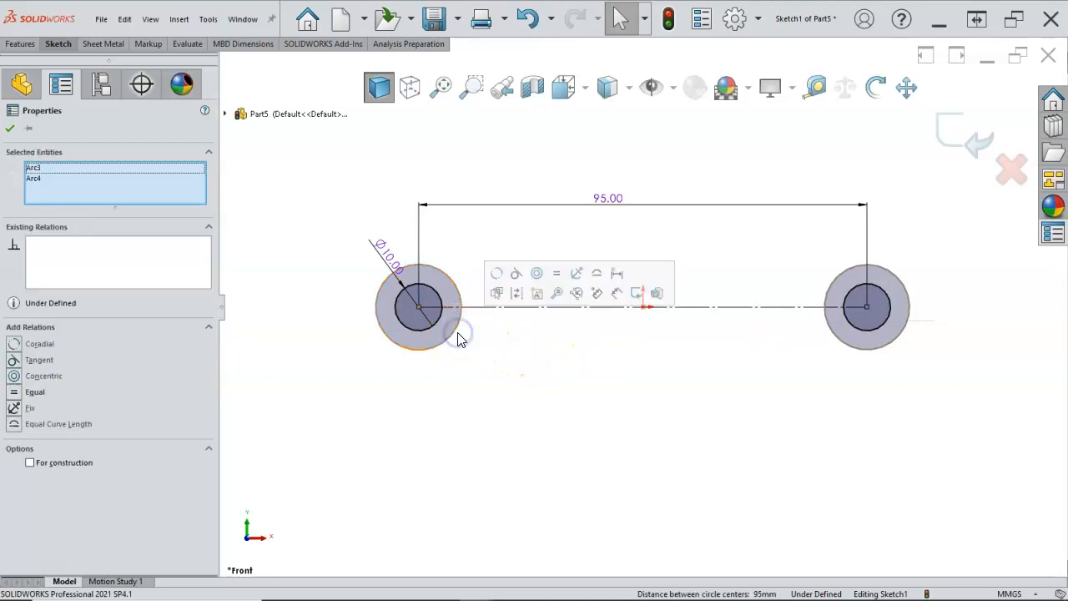
click(555, 275)
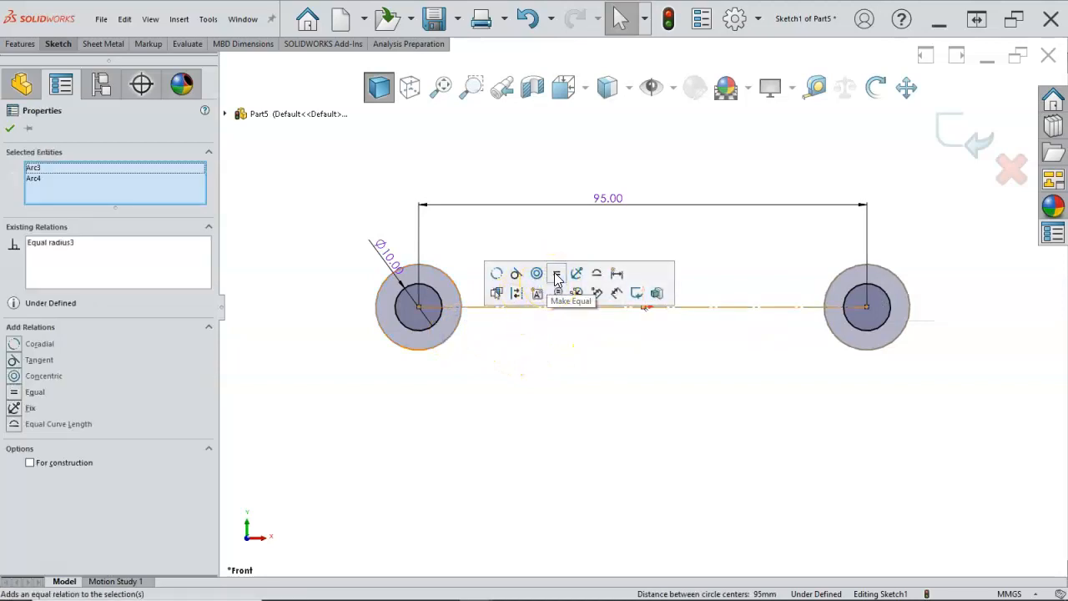
Step: Dimension the right outer circle's diameter as 16 mm
right_click(527, 382)
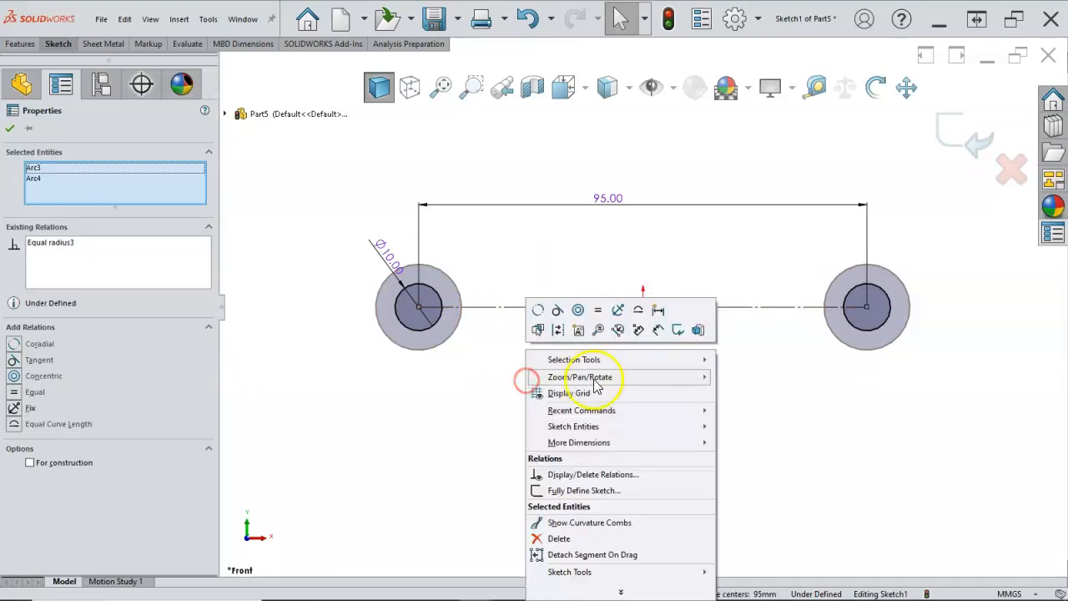
click(659, 330)
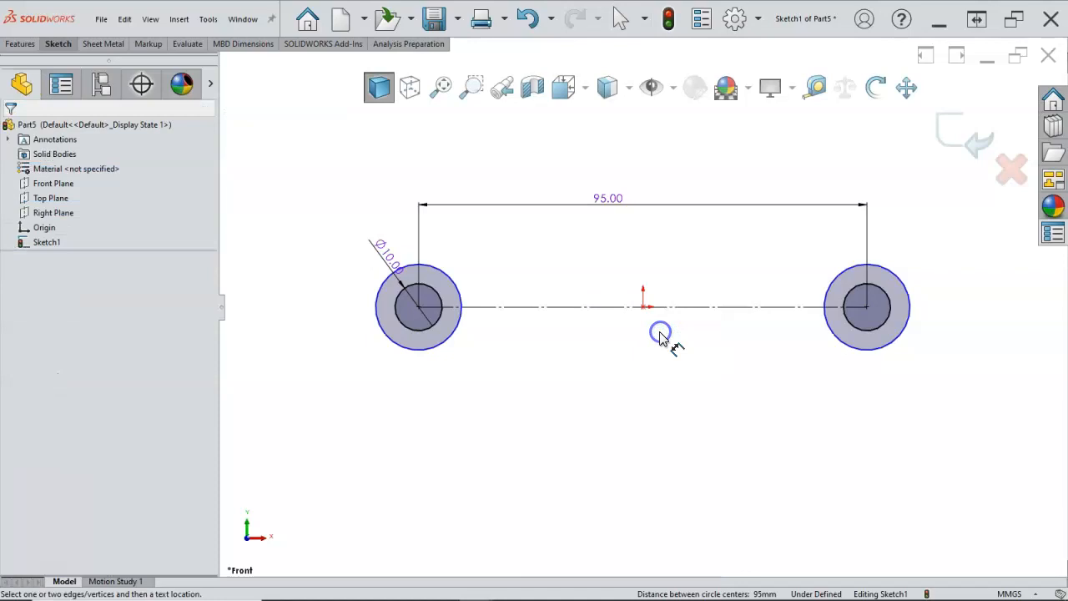
click(897, 277)
click(915, 239)
text(16)
key(Return)
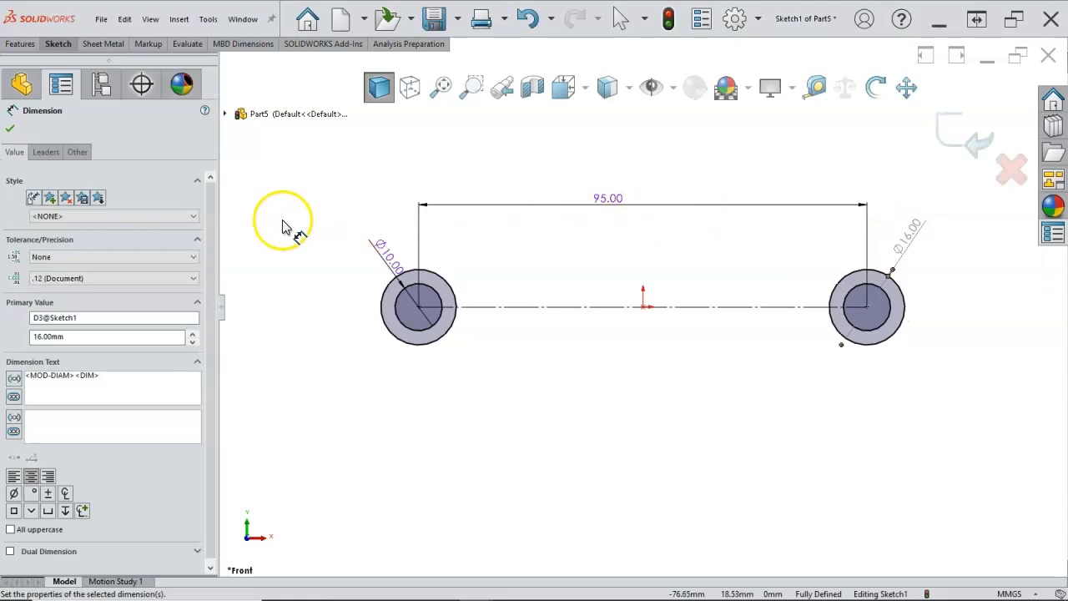
Step: Display the right outer circle's dimension as a radius and move the 10 mm hole dimension farther from the left circles
right_click(909, 247)
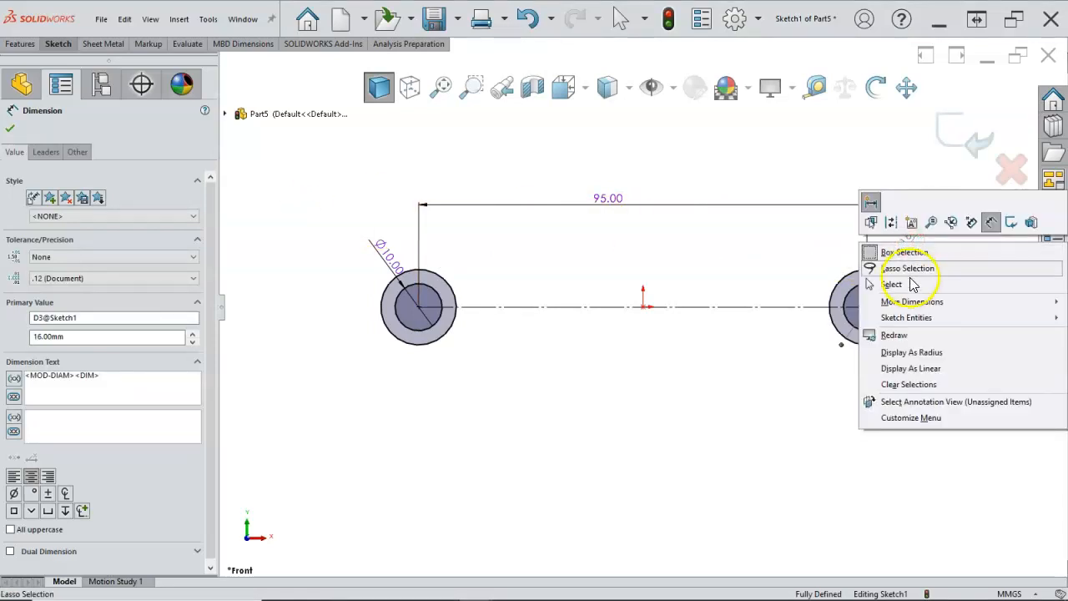
click(907, 354)
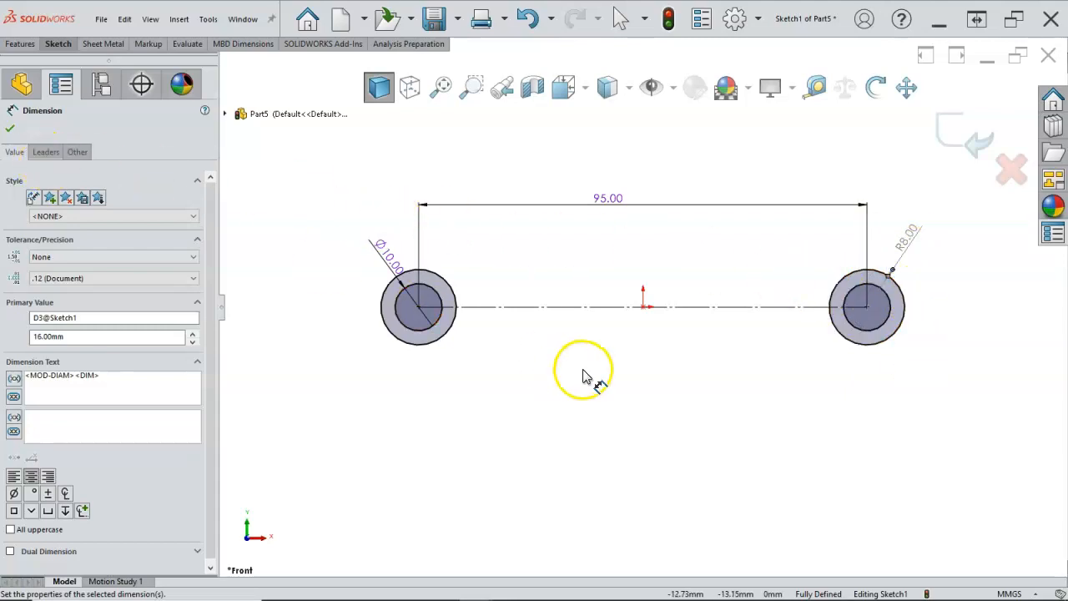
mouse_move(373, 267)
mouse_down()
mouse_move(381, 255)
mouse_move(353, 233)
mouse_up()
click(470, 362)
right_click(558, 416)
click(597, 458)
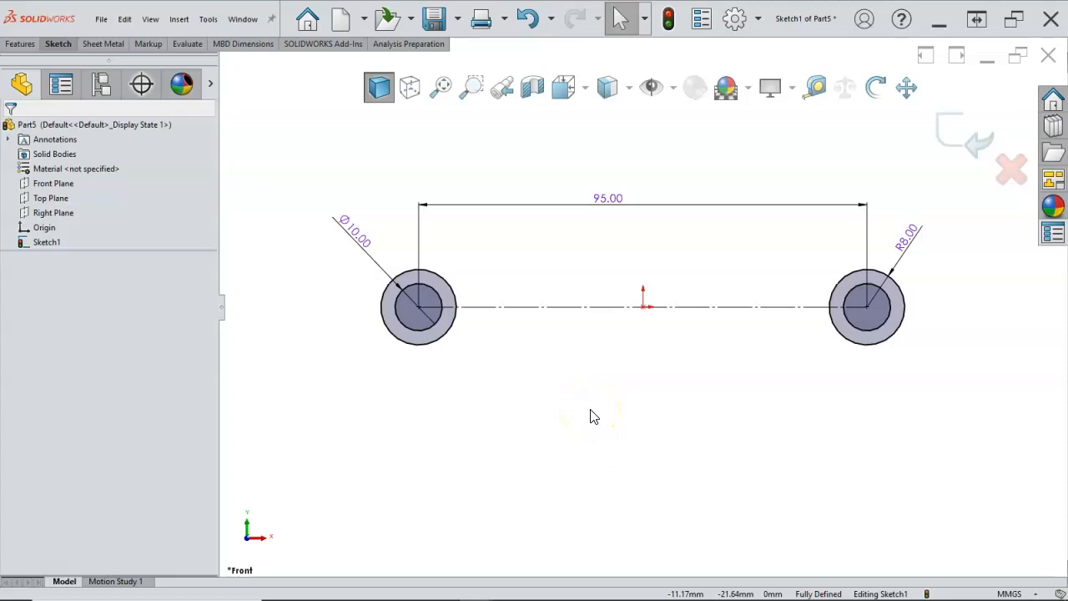
key(l)
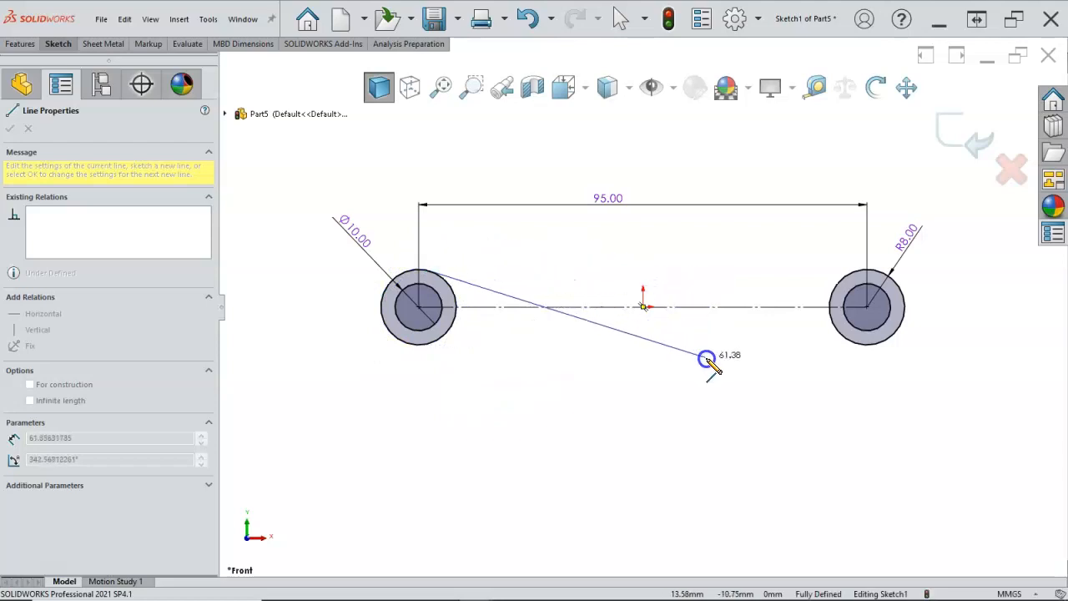
click(694, 265)
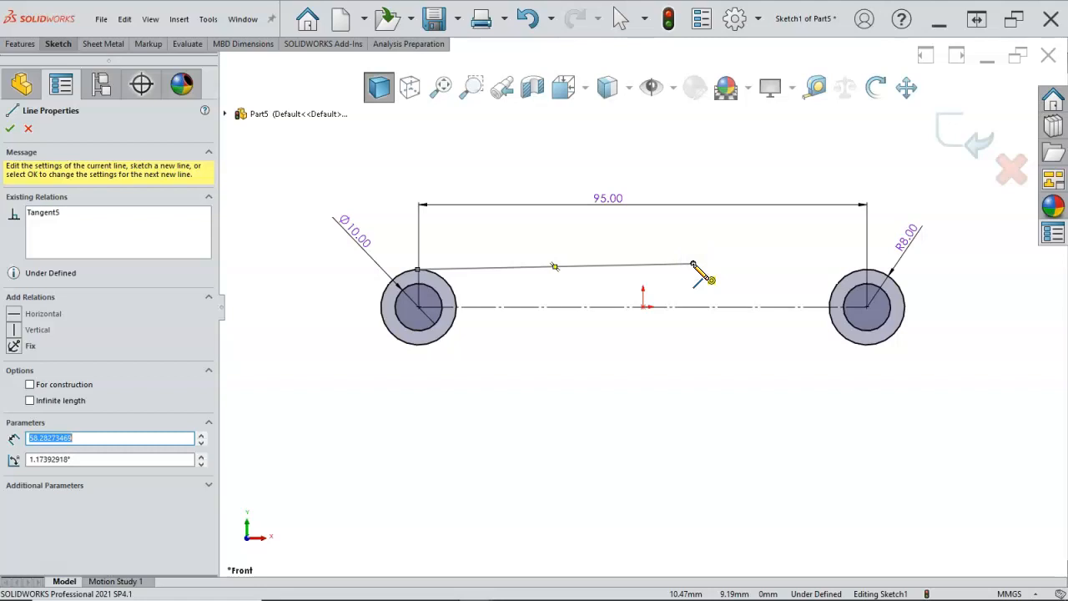
key(Escape)
key(ctrl+z)
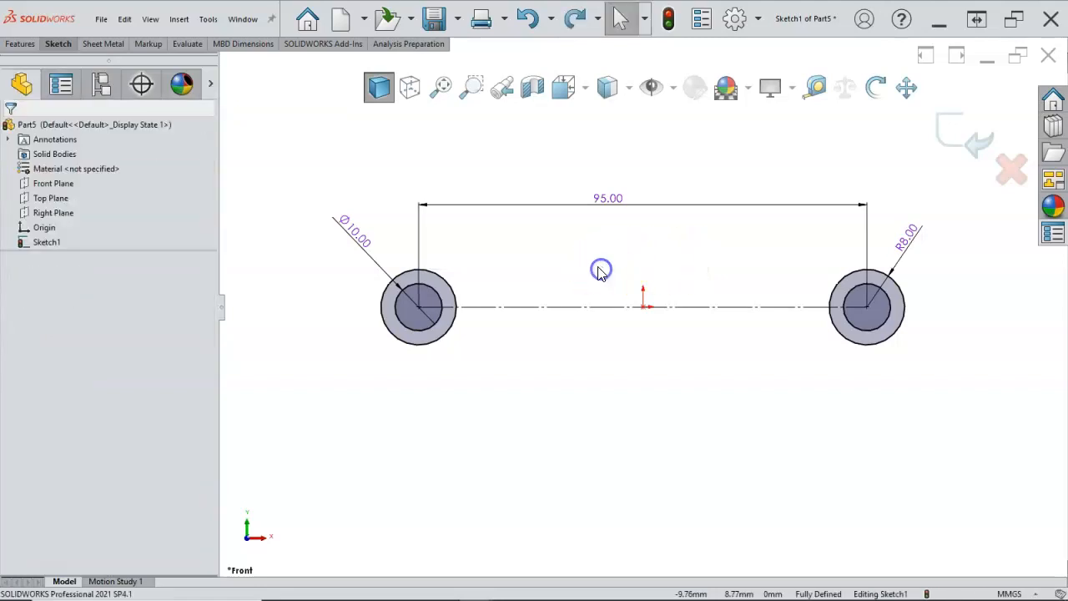
Step: Sketch a horizontal line about 80 mm long just above the centerline, connecting the two outer circles
right_click(599, 272)
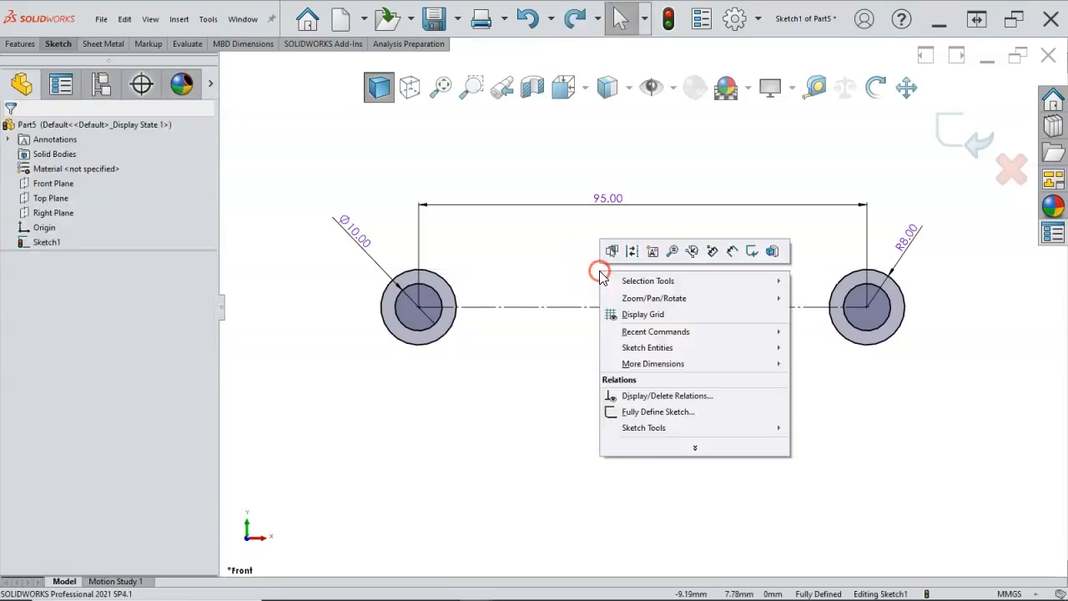
click(563, 262)
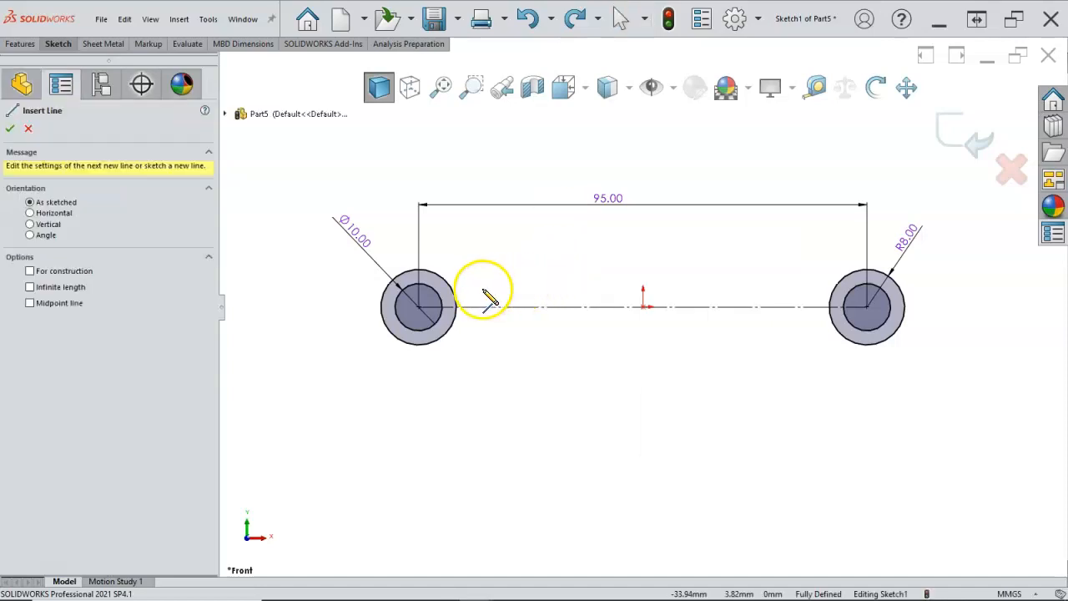
drag(457, 300, 759, 261)
right_click(760, 261)
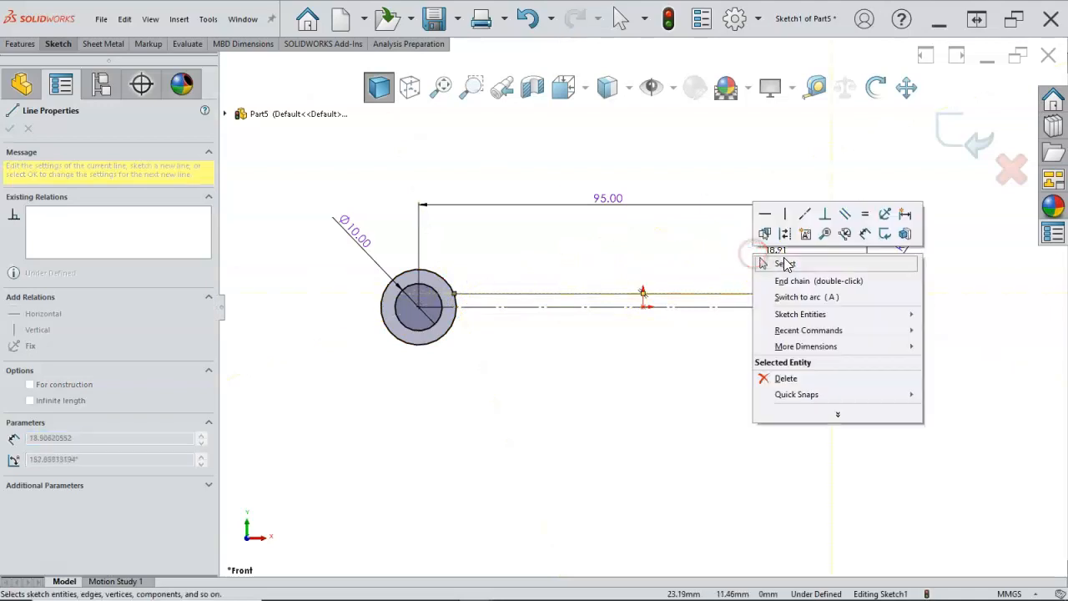
click(766, 254)
Step: Mirror the horizontal connecting line about the centerline
click(753, 297)
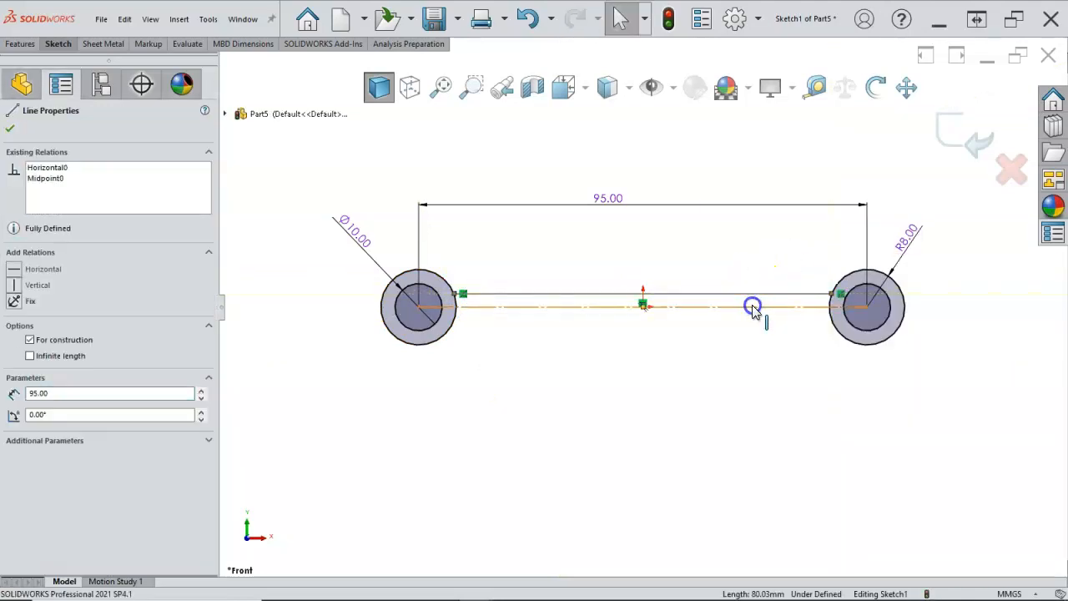
ctrl+click(753, 307)
key(s)
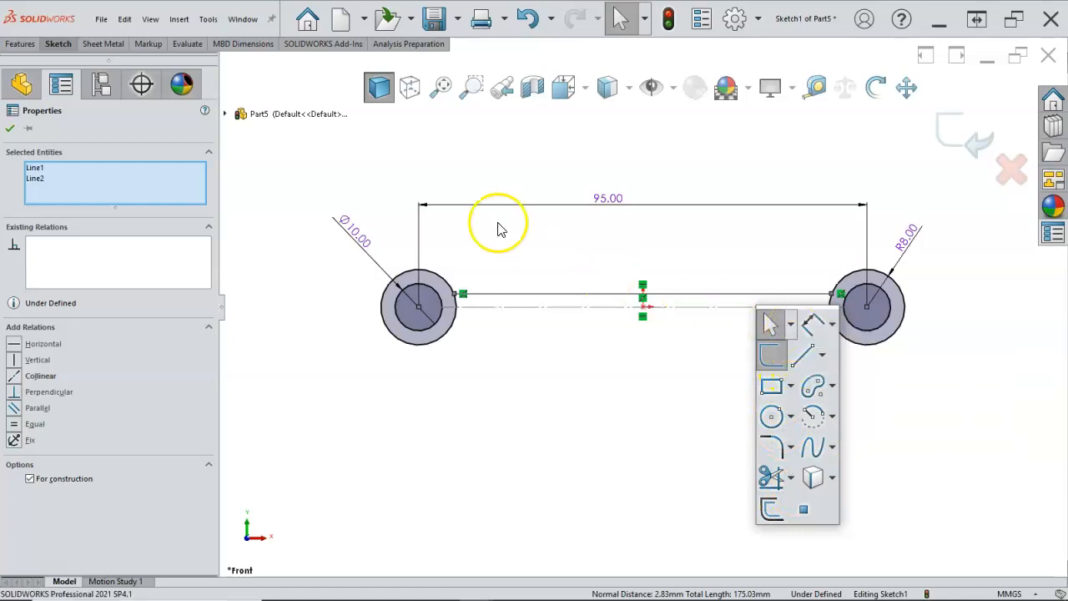
click(20, 44)
click(57, 43)
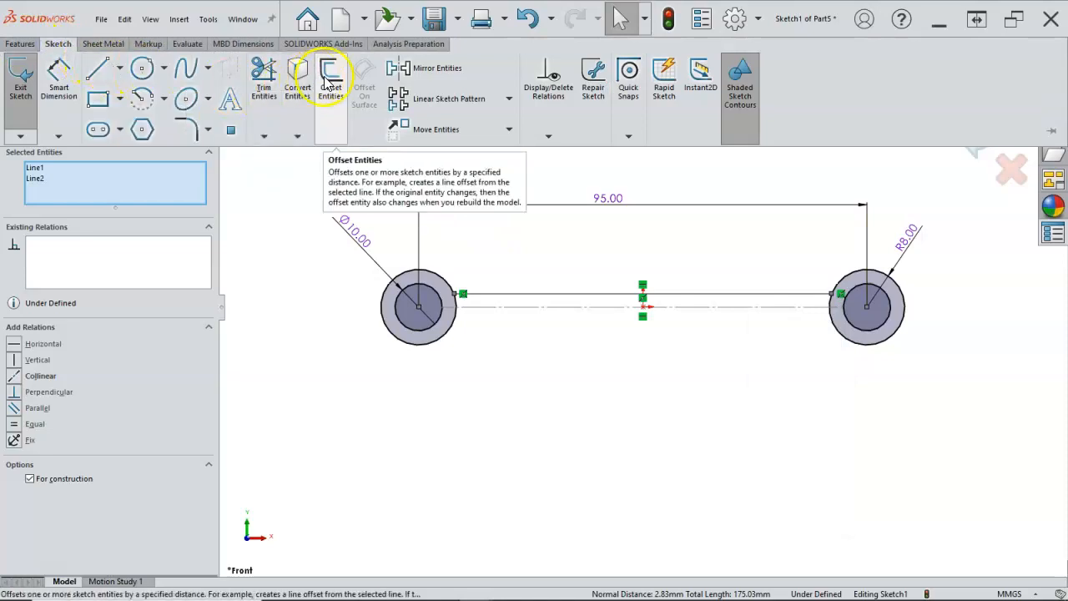
click(448, 72)
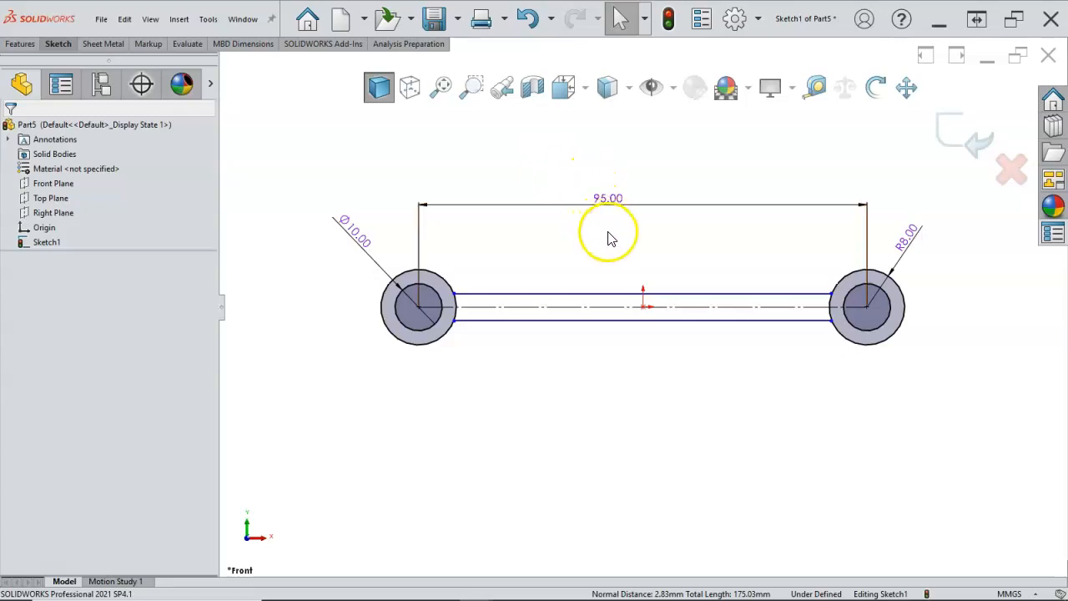
Step: Dimension the distance between the two horizontal connecting lines as 10 mm
right_click(663, 213)
click(775, 188)
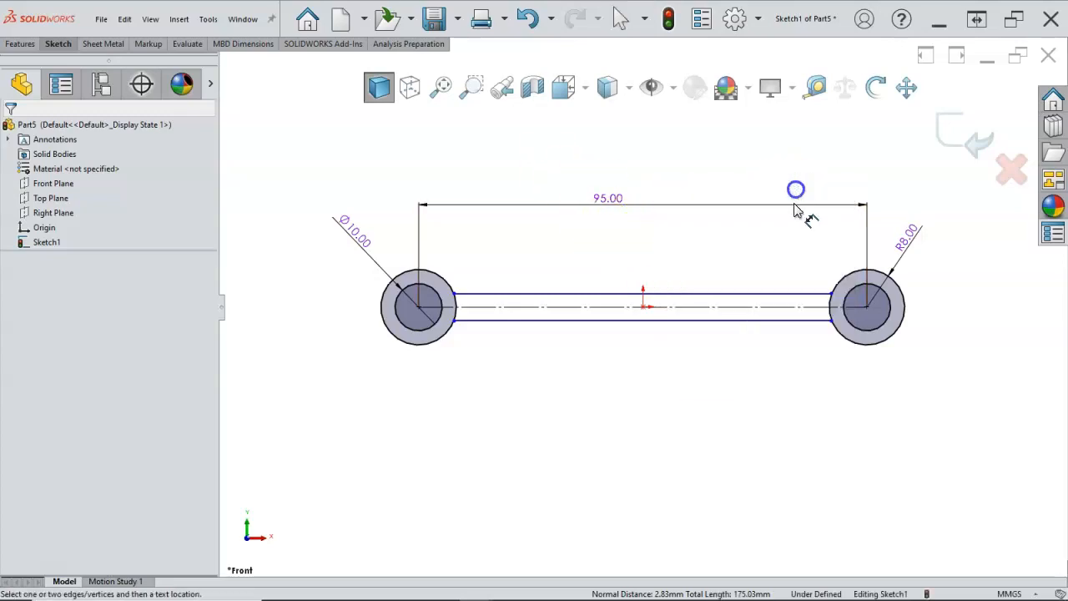
click(767, 310)
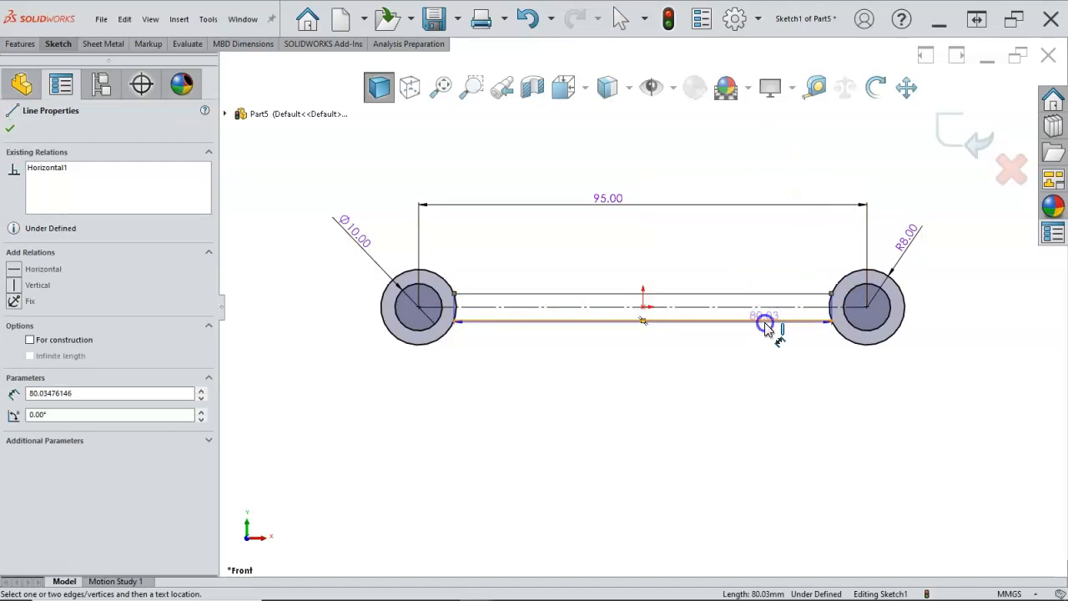
click(935, 392)
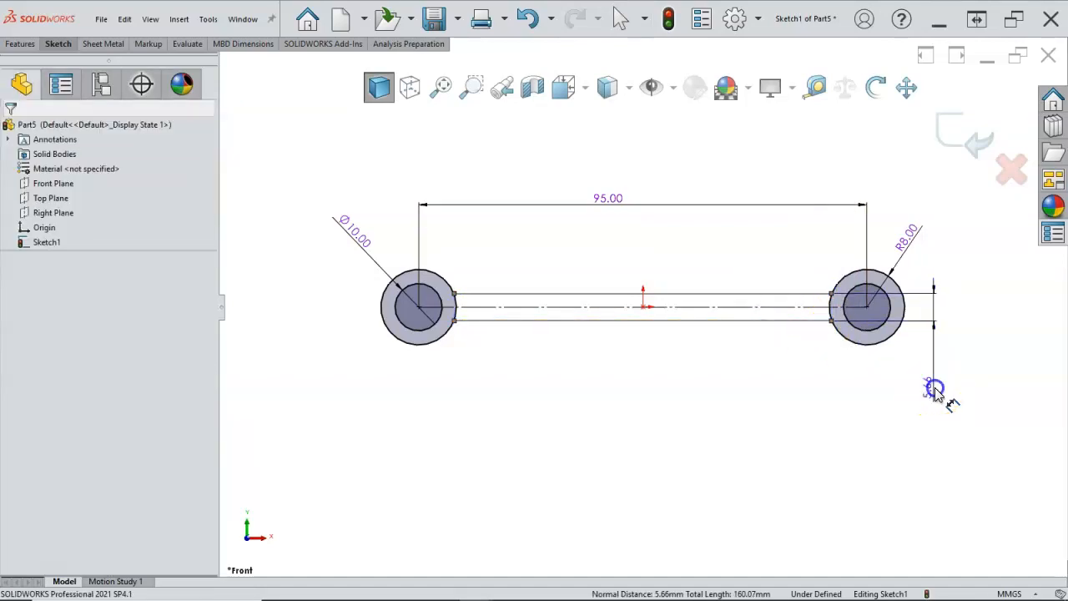
text(10)
key(Return)
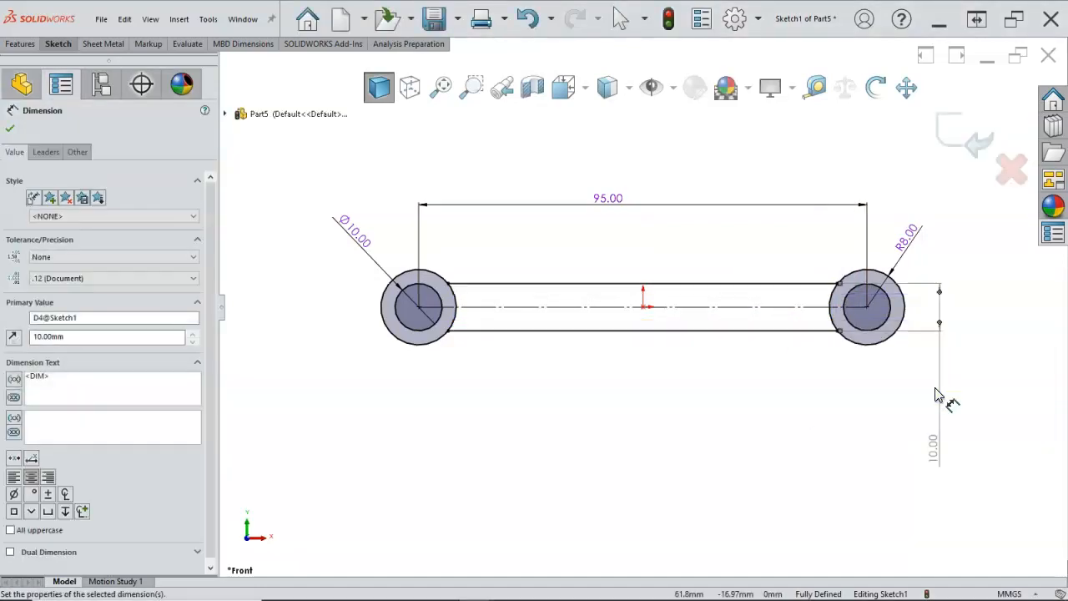
right_click(762, 364)
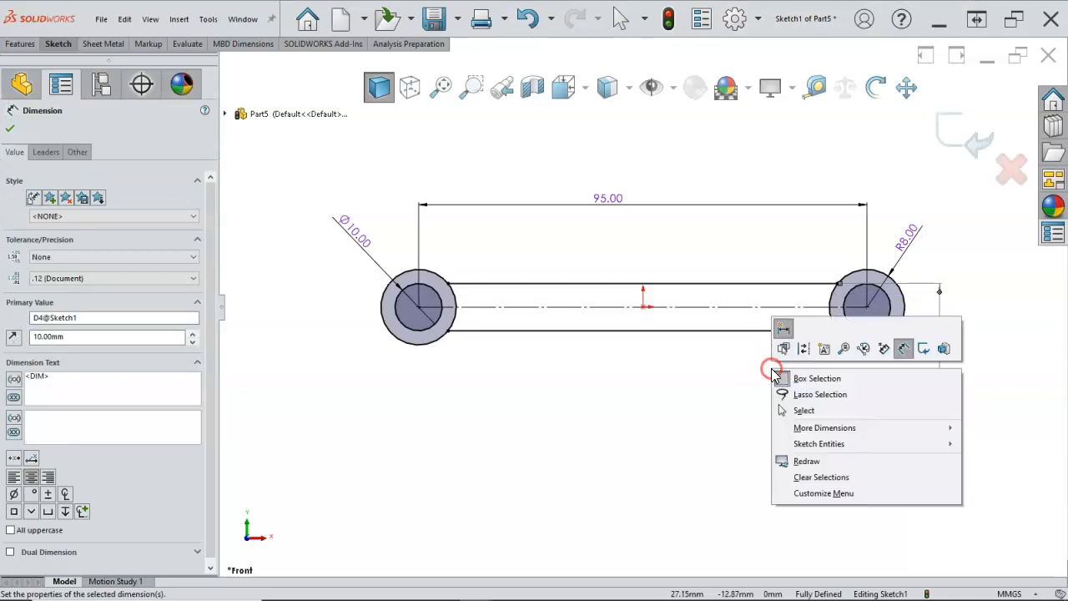
click(811, 406)
Step: Begin a boss extrusion of the link sketch with a depth of 7 mm
scroll(730, 357, down, 1)
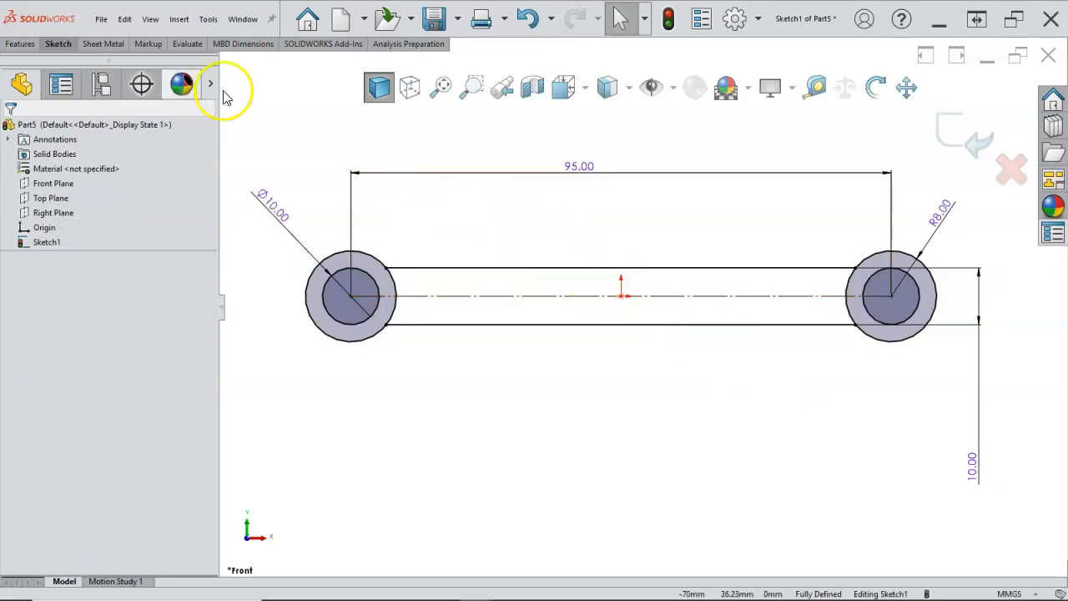
click(20, 44)
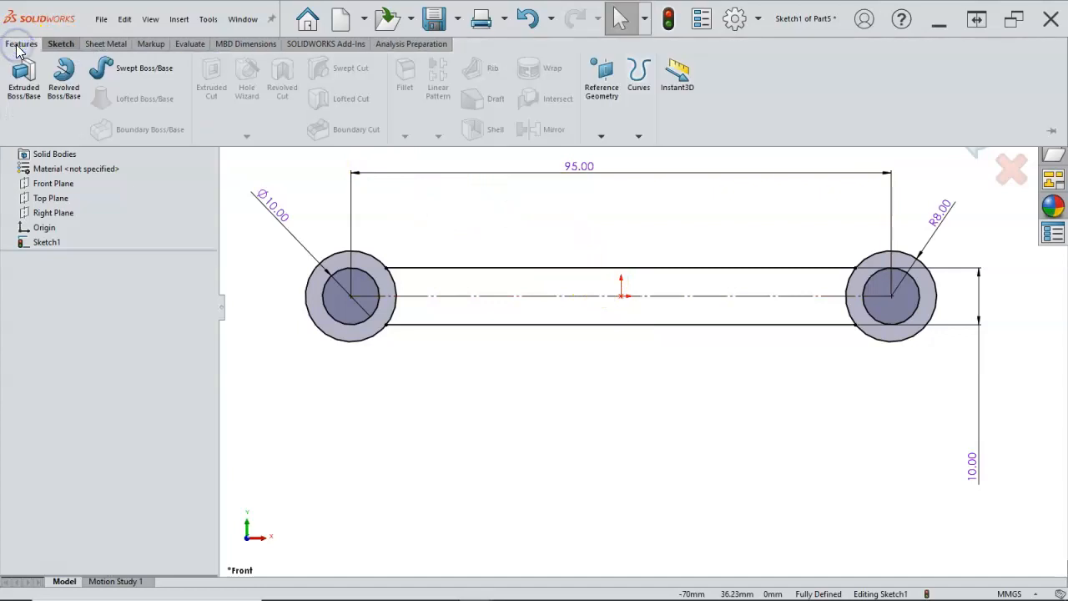
click(29, 90)
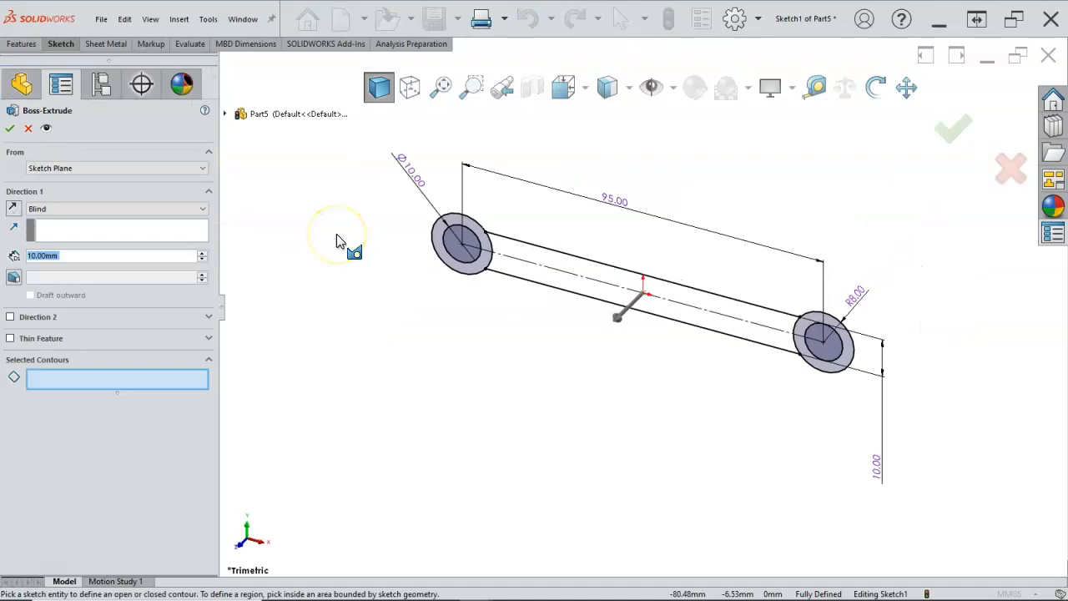
text(7)
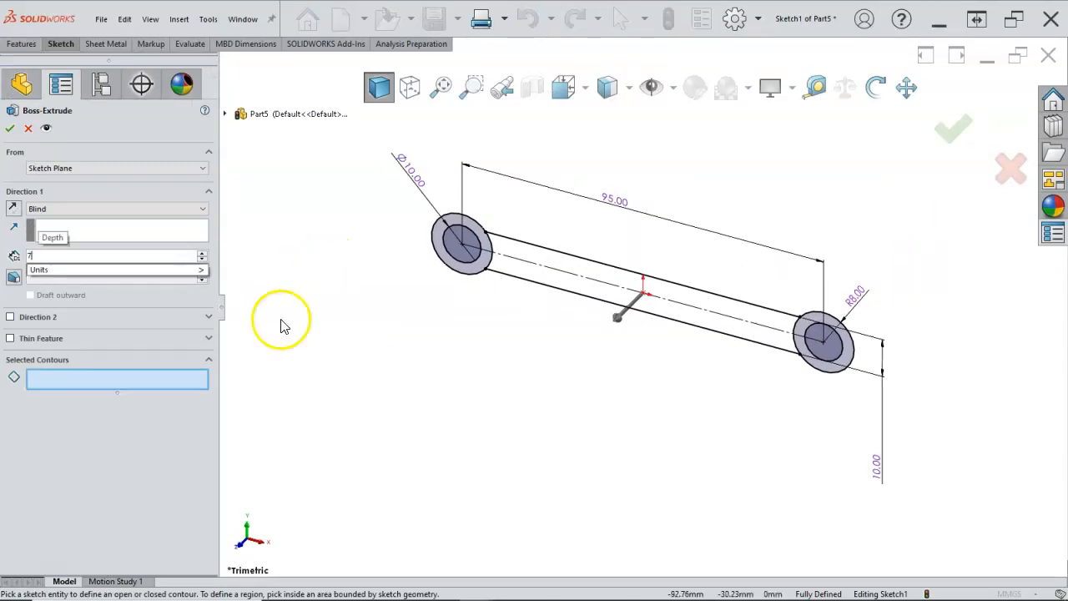
Step: Choose both end rings and the bar between them as the extrusion contours, leaving the two 10 mm holes open
click(111, 378)
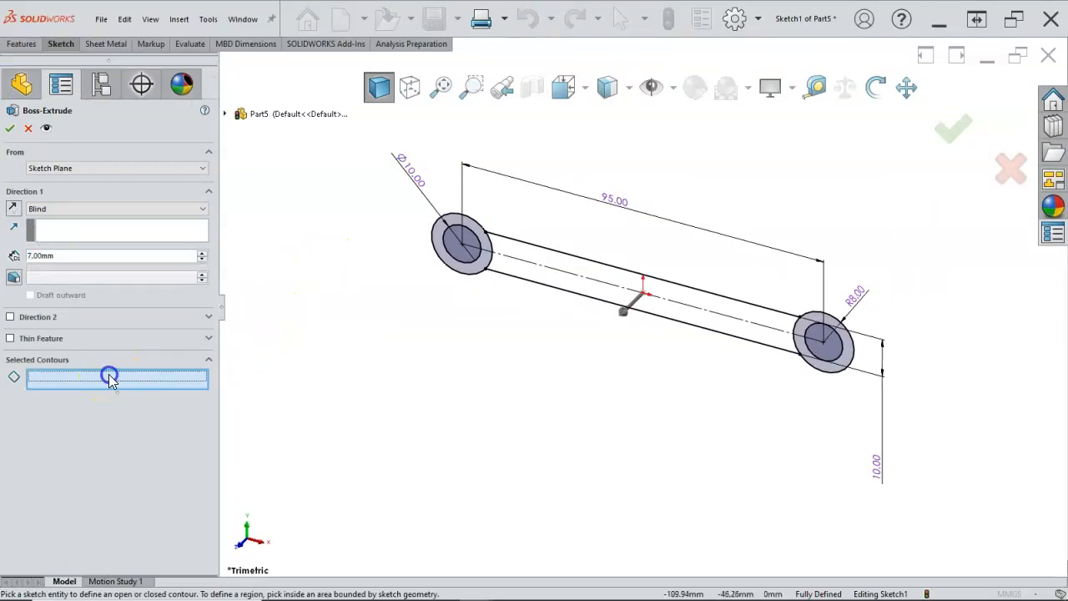
click(467, 266)
click(509, 275)
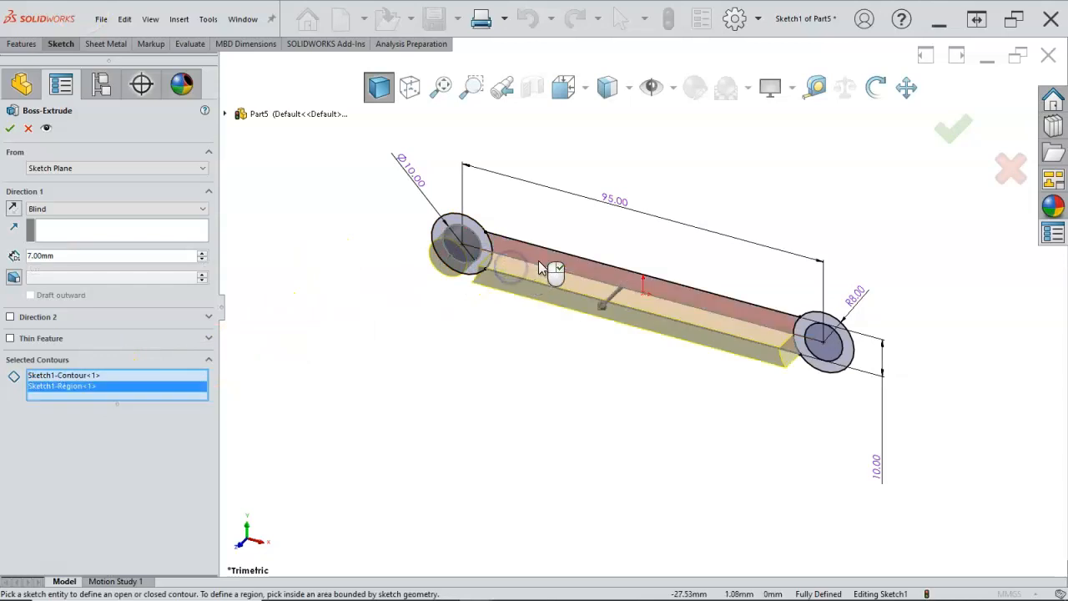
click(541, 259)
click(469, 263)
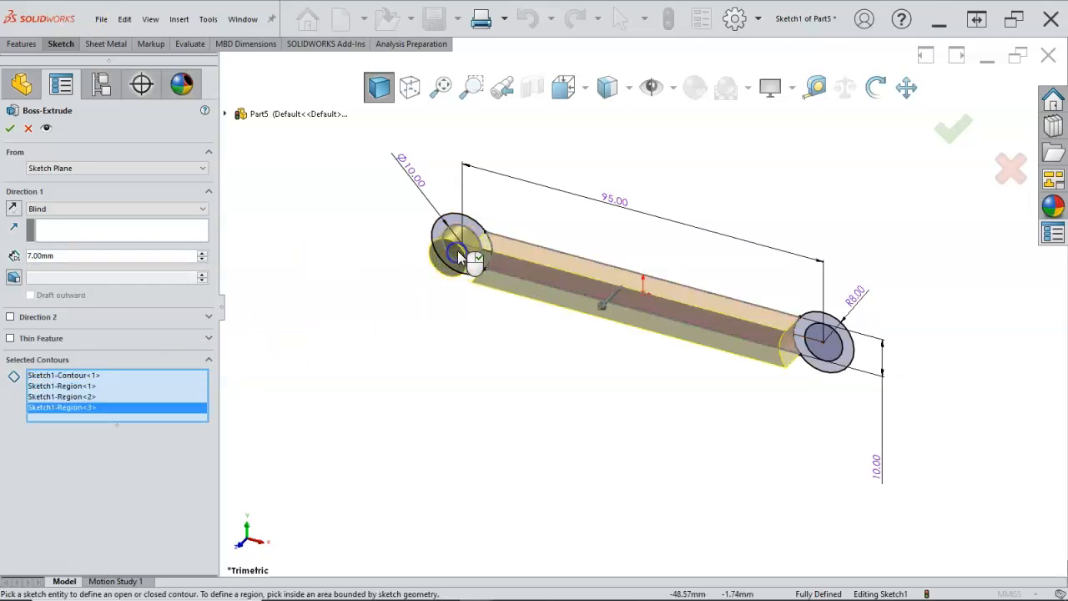
click(476, 235)
scroll(475, 233, down, 2)
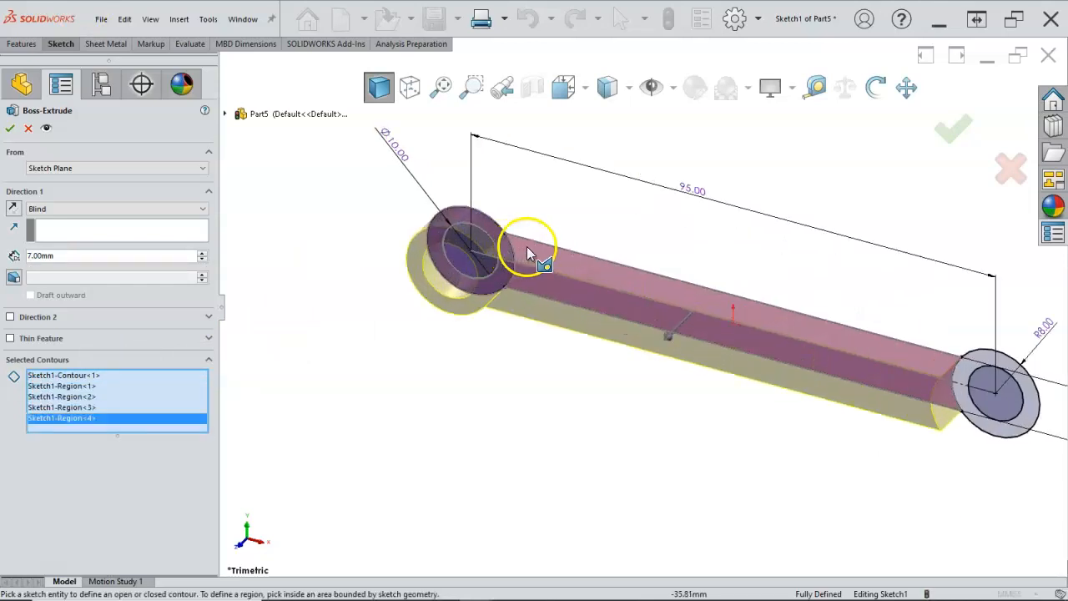
click(968, 400)
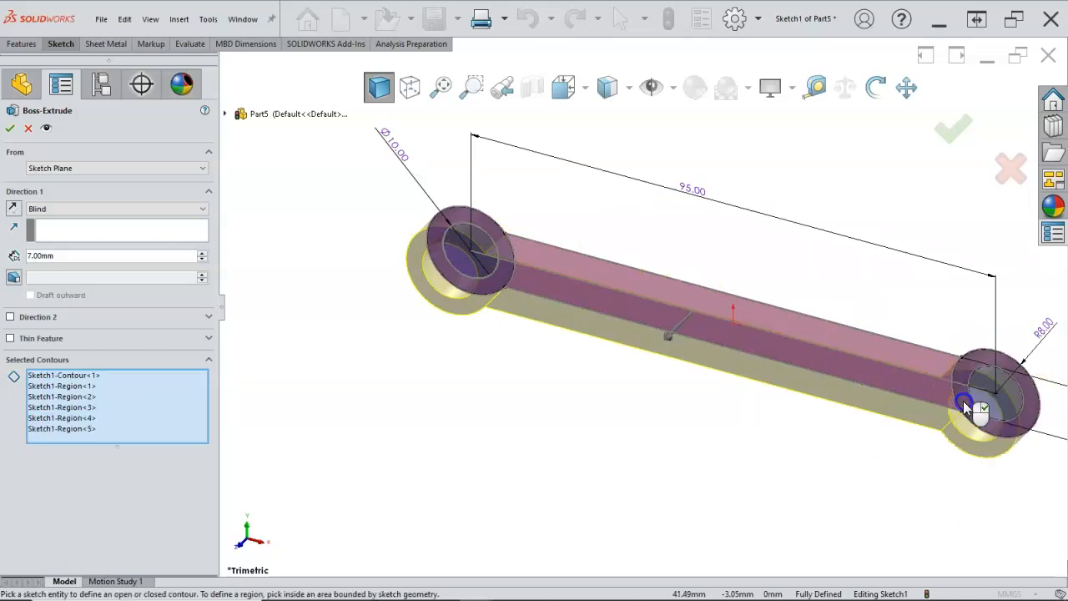
Step: Set the extrusion's end condition to Mid Plane and complete the feature
click(203, 208)
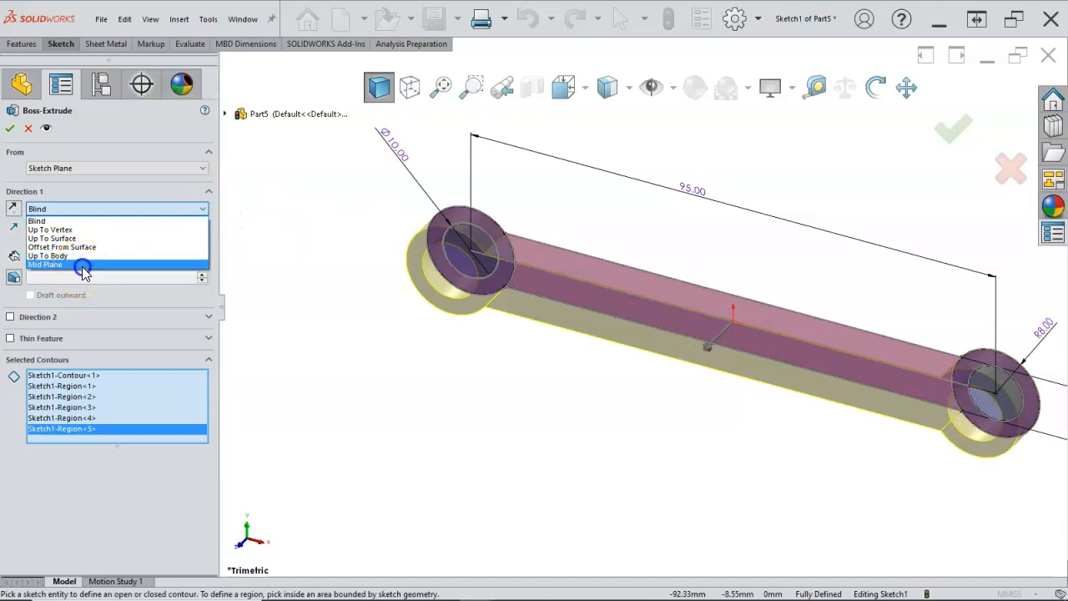
click(80, 264)
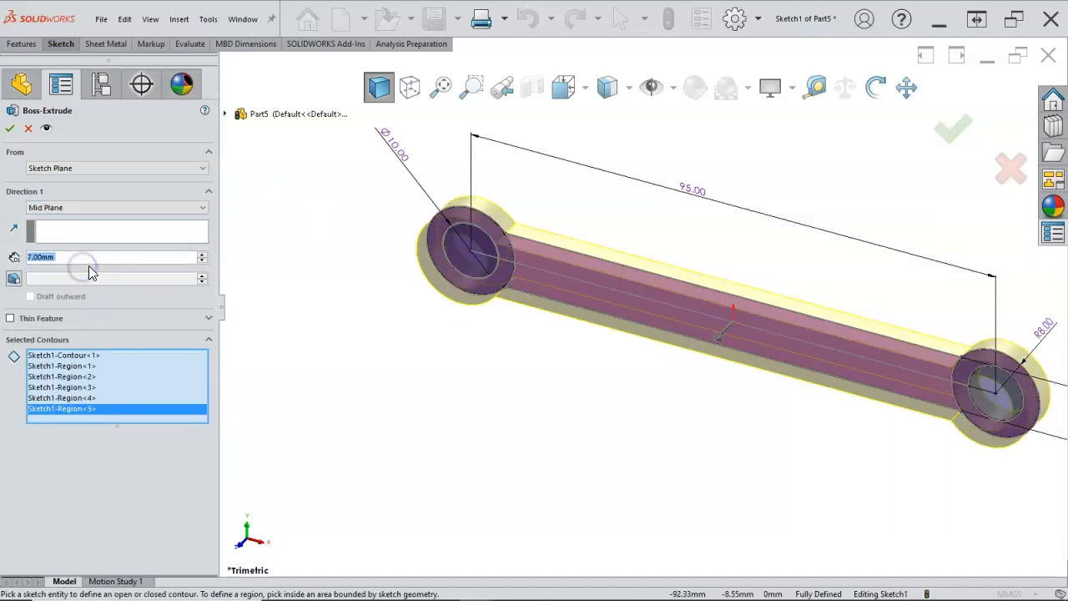
click(10, 130)
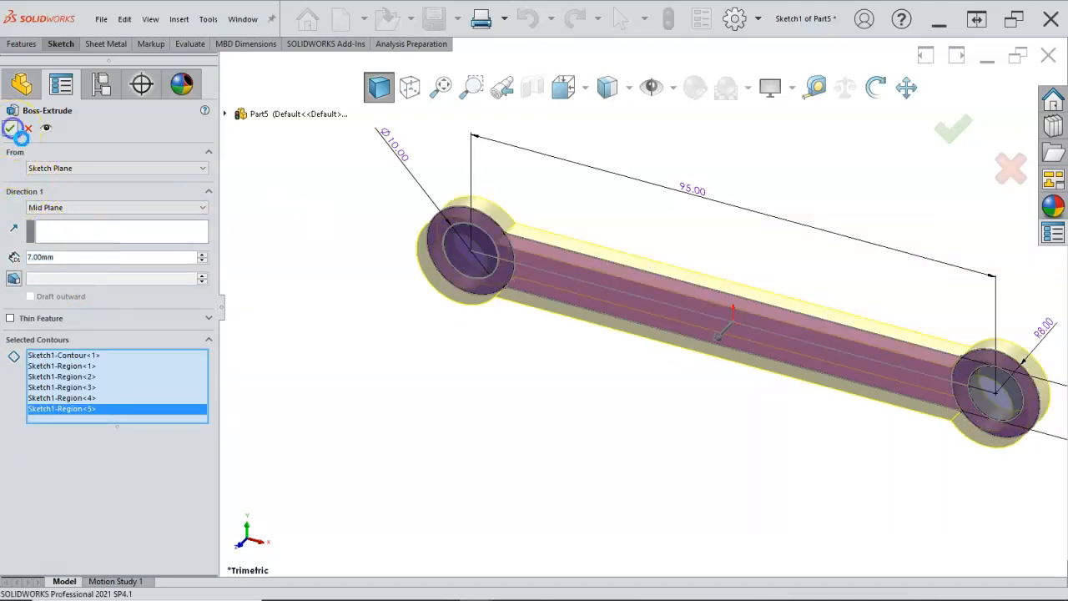
Step: On the link's front face, sketch a horizontal straight slot left of the origin, about 19 mm between centers and 3.4 mm wide
click(601, 300)
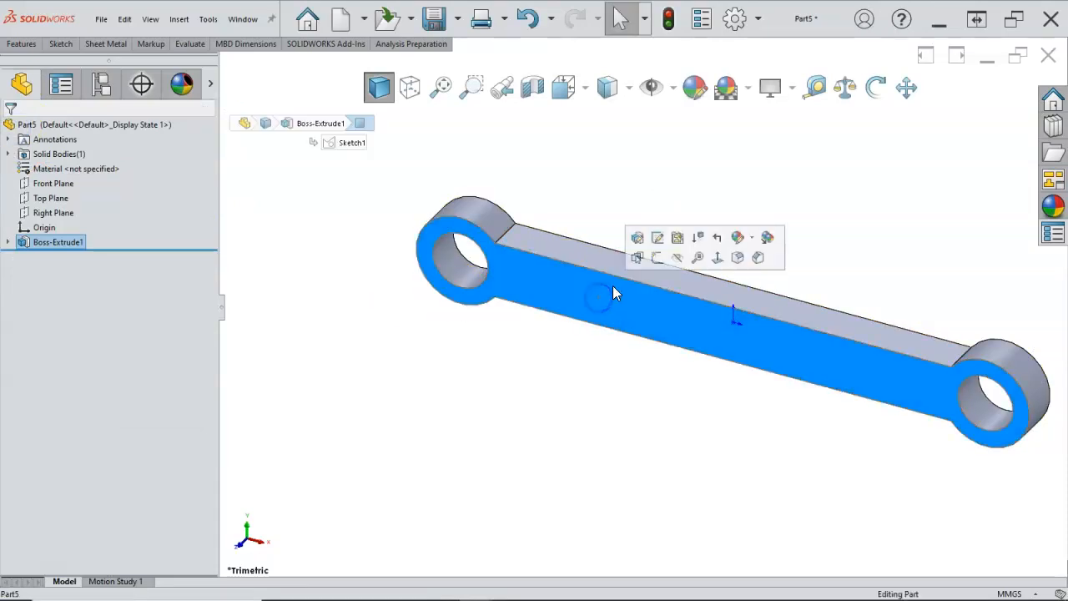
click(655, 259)
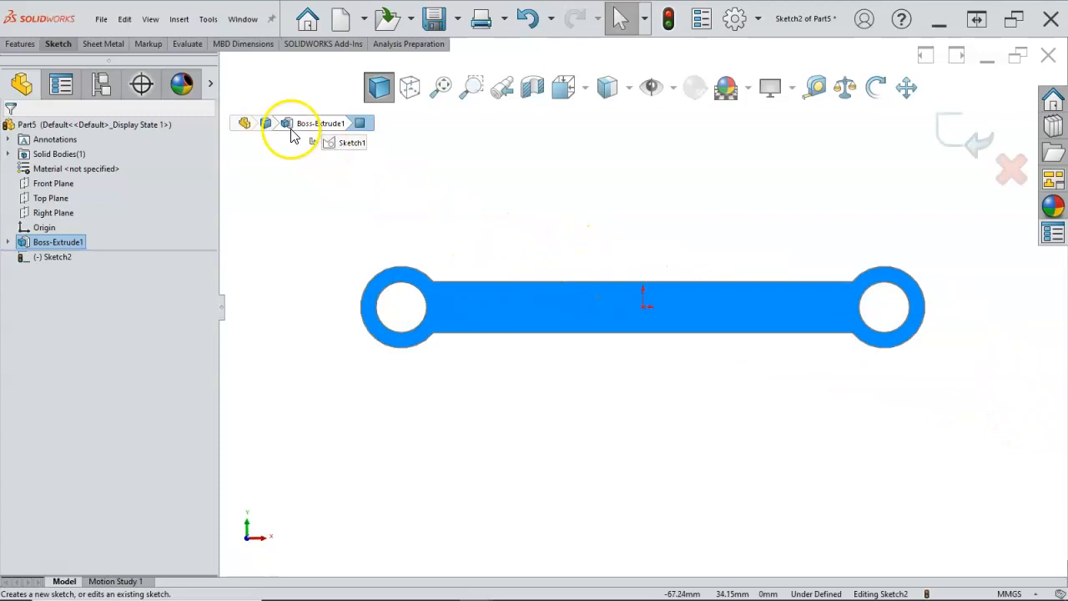
key(s)
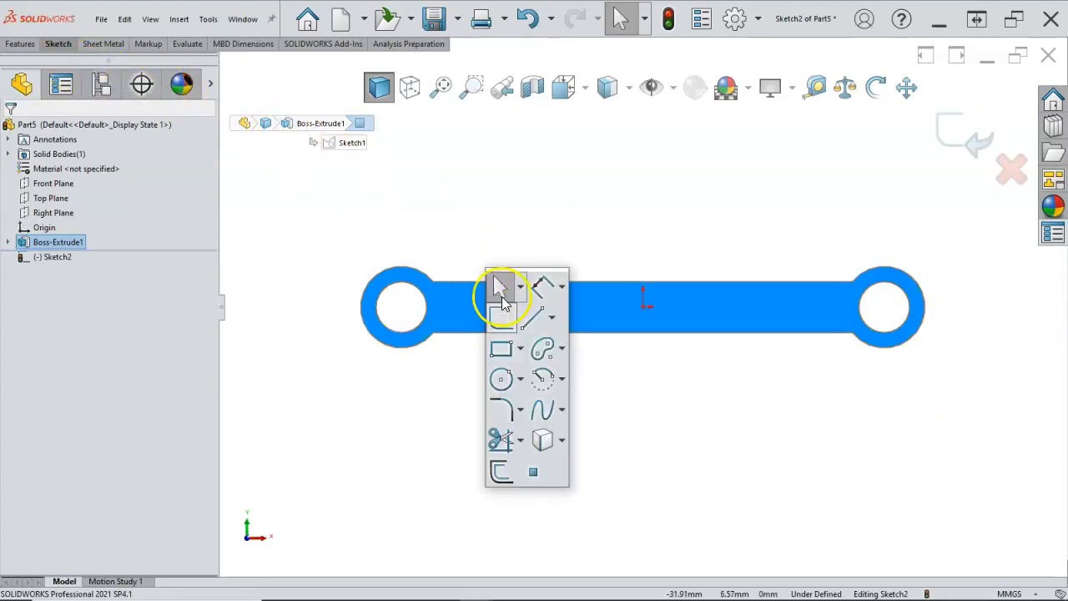
click(564, 358)
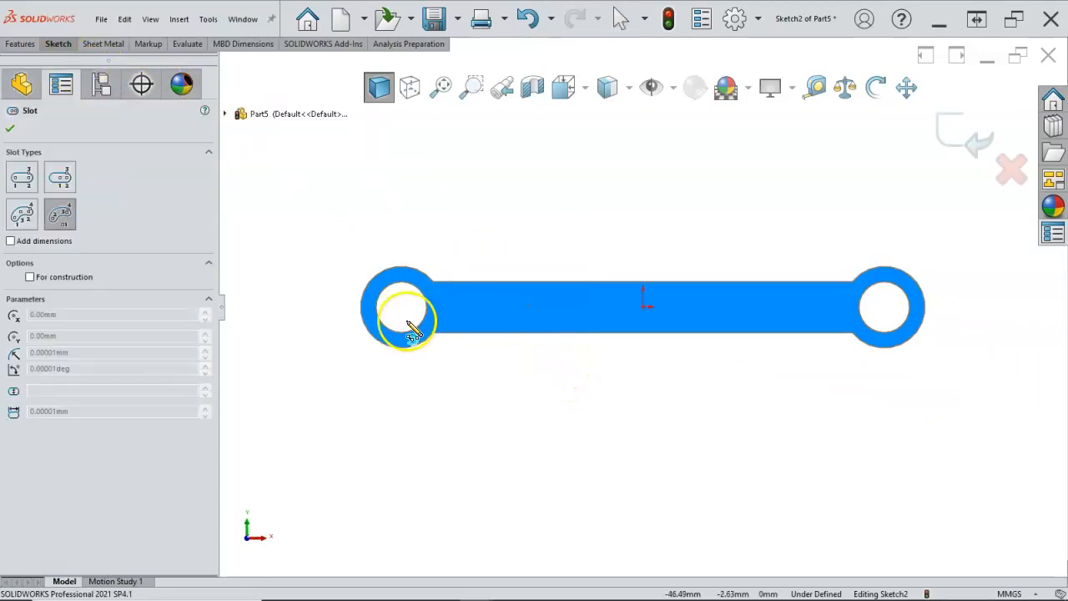
click(21, 179)
click(36, 184)
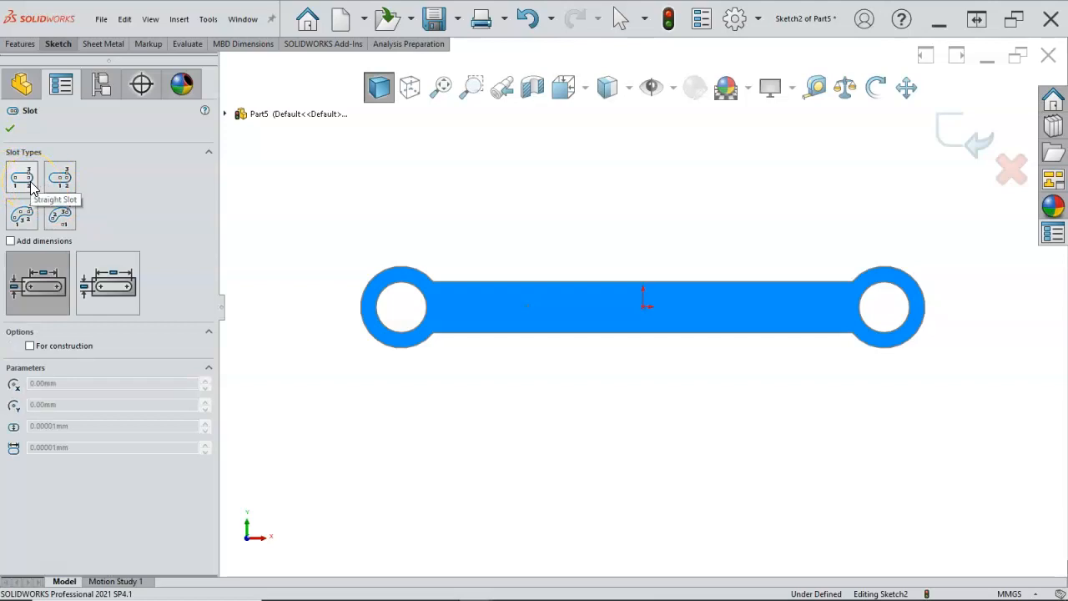
click(494, 307)
click(588, 307)
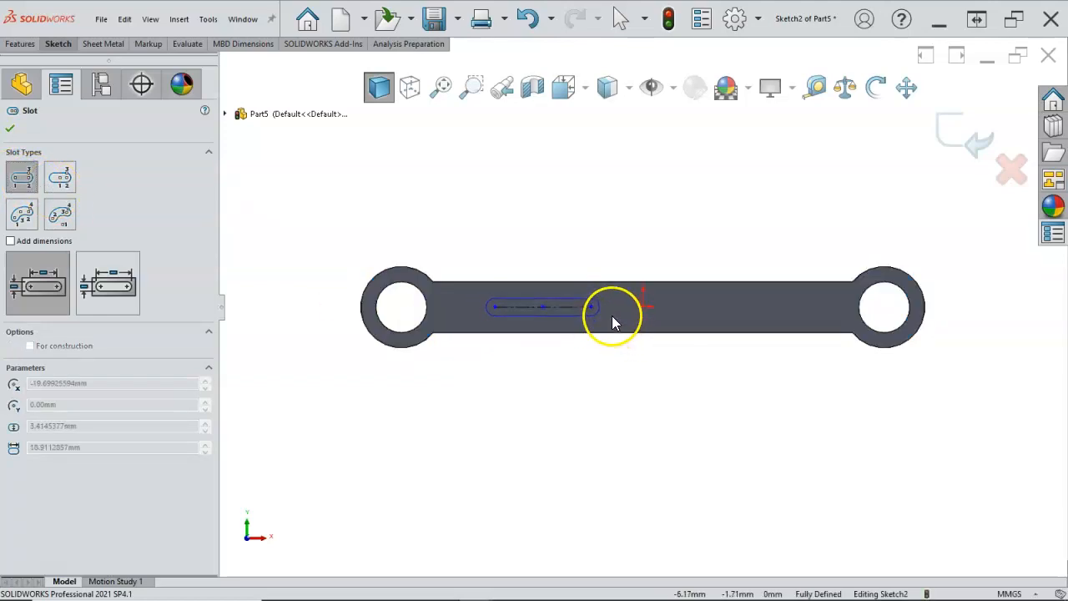
click(611, 315)
Step: Sketch a second horizontal straight slot right of the origin, about 19.6 mm between centers and 5 mm wide, and select its upper line
click(702, 307)
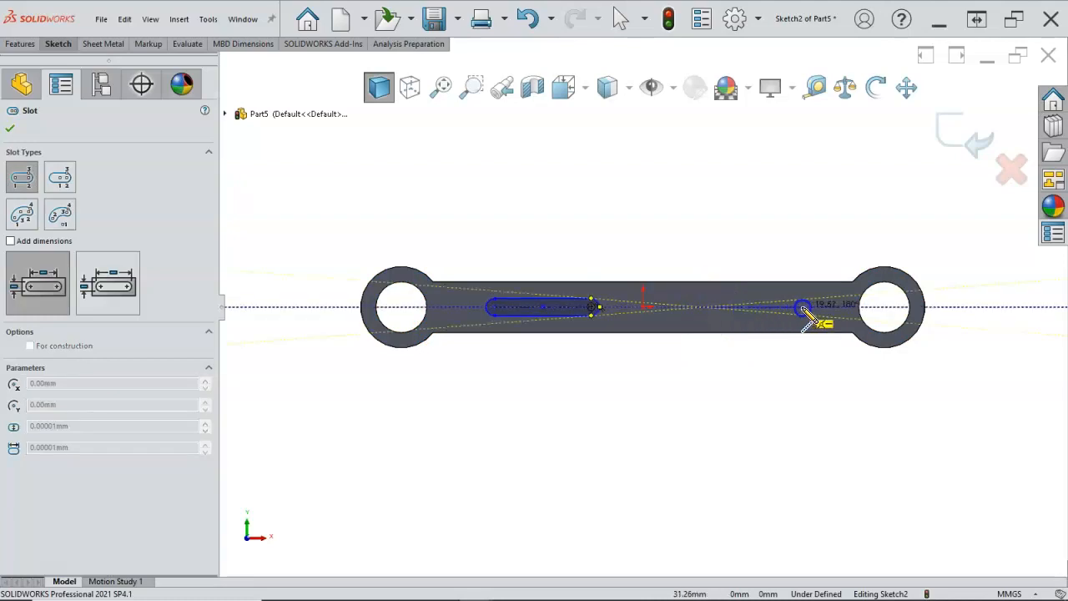
click(802, 307)
click(821, 298)
right_click(806, 231)
click(822, 233)
click(767, 297)
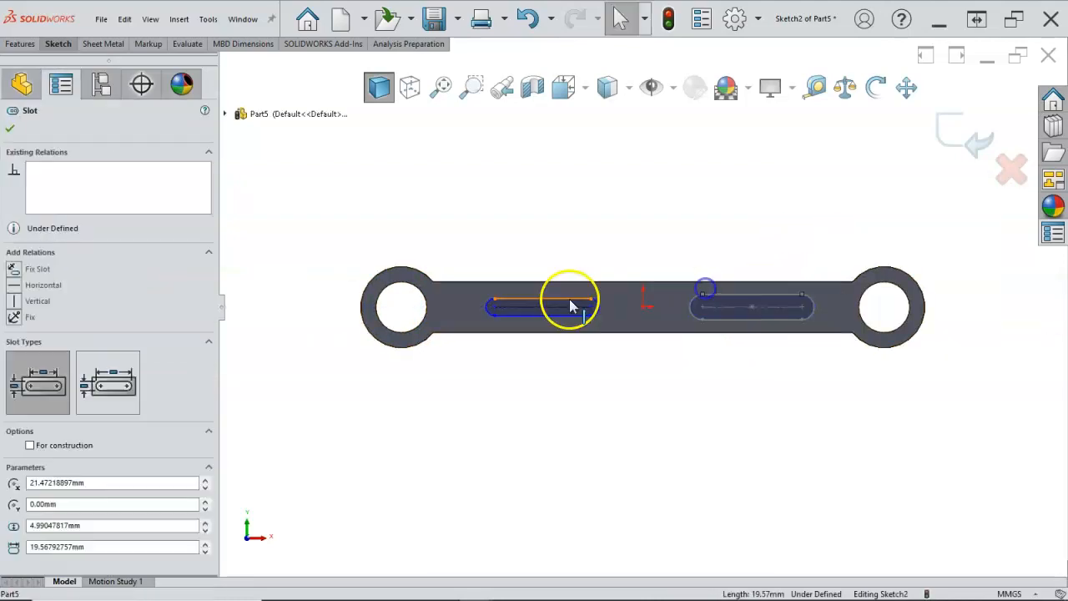
Step: Make the left and right slots equal in size with an Equal Slots relation
ctrl+click(572, 299)
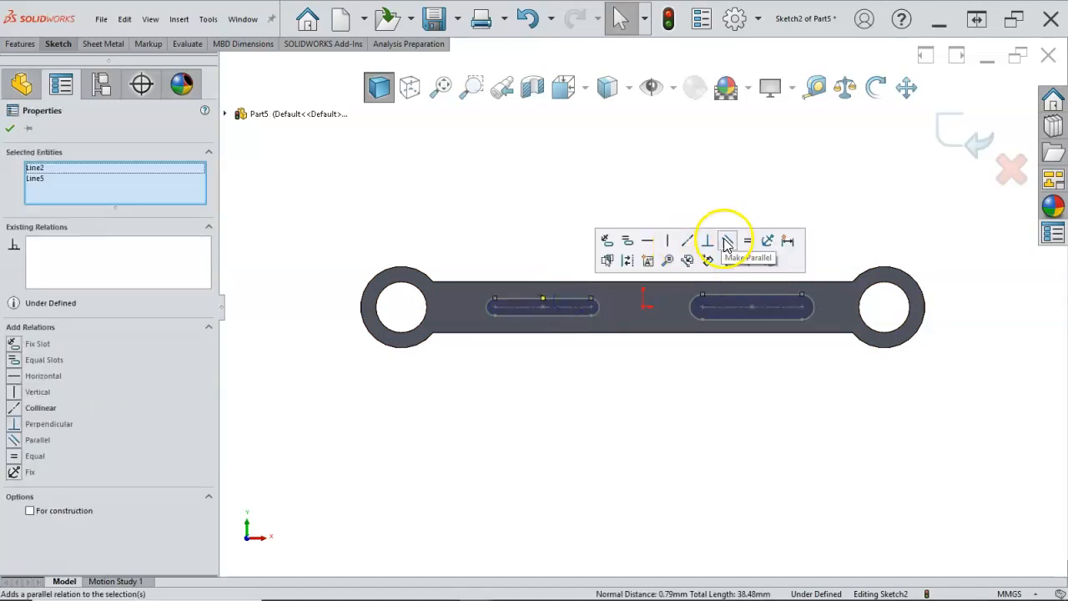
click(627, 241)
click(605, 178)
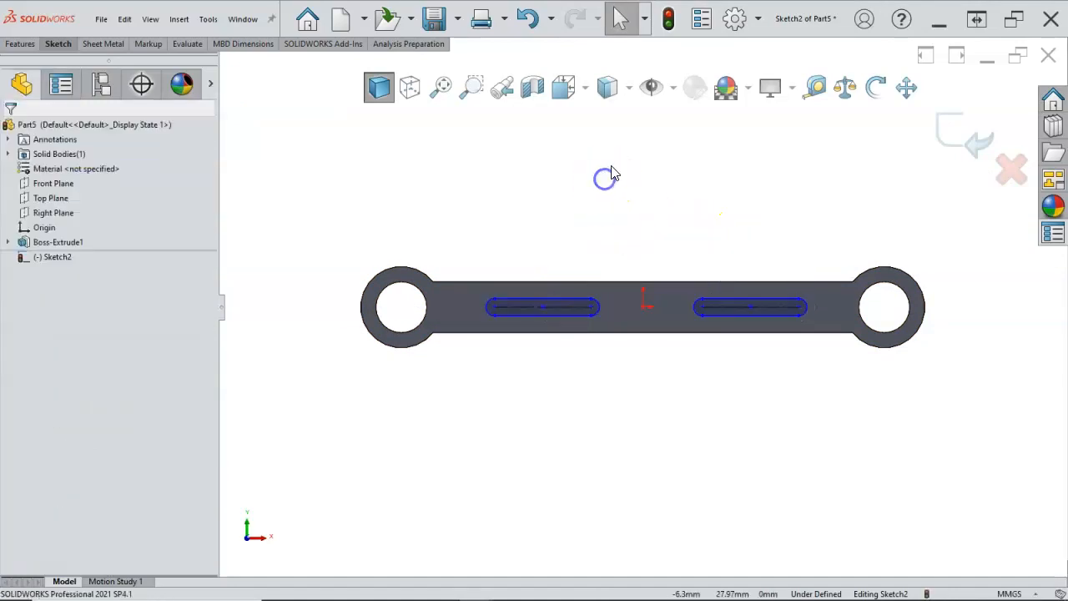
click(20, 43)
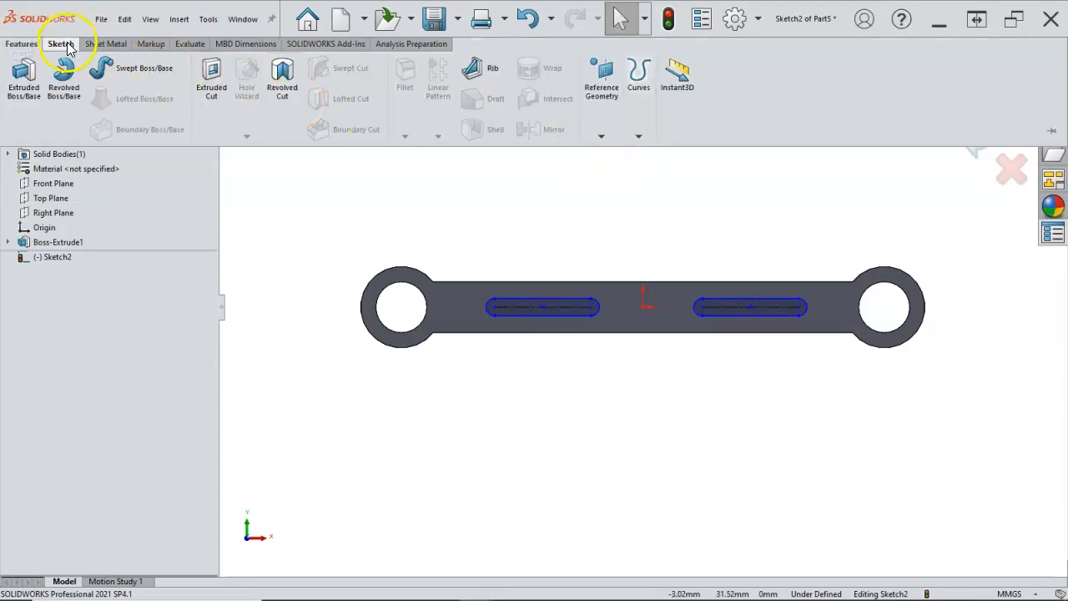
click(68, 46)
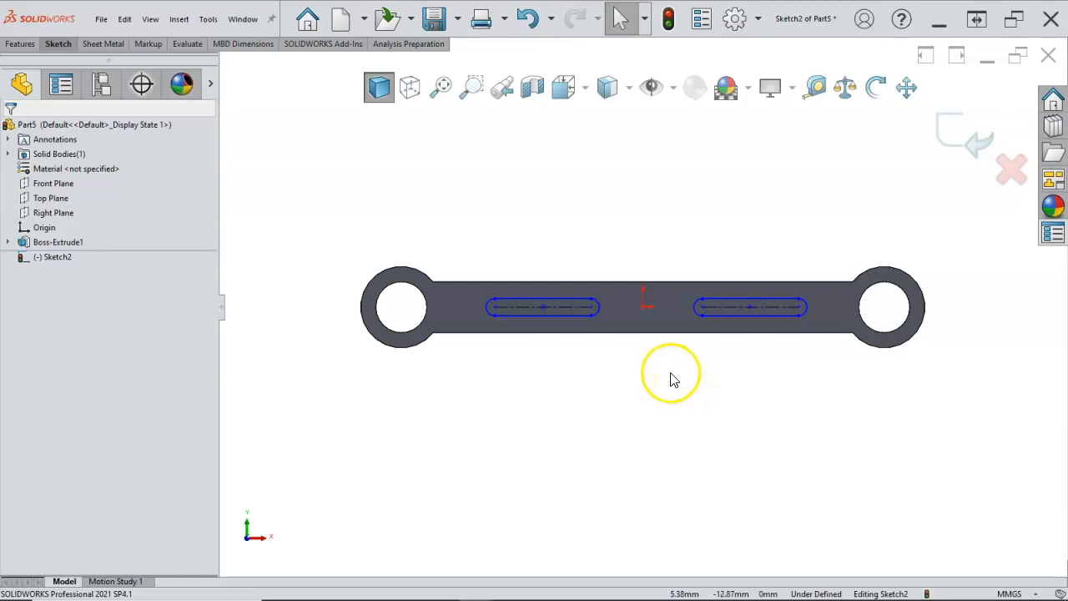
scroll(677, 369, down, 1)
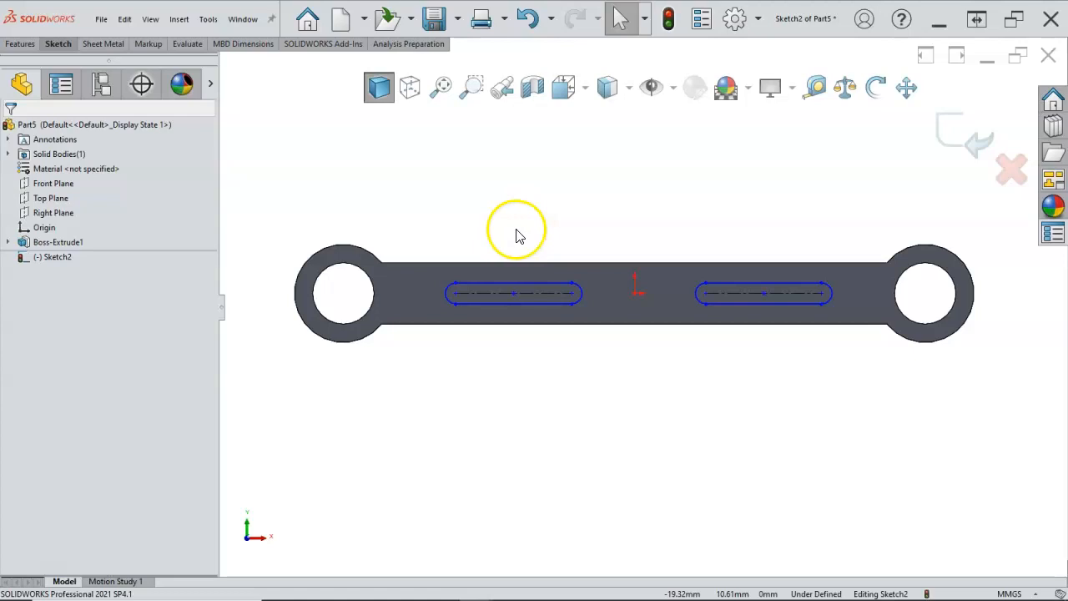
click(543, 291)
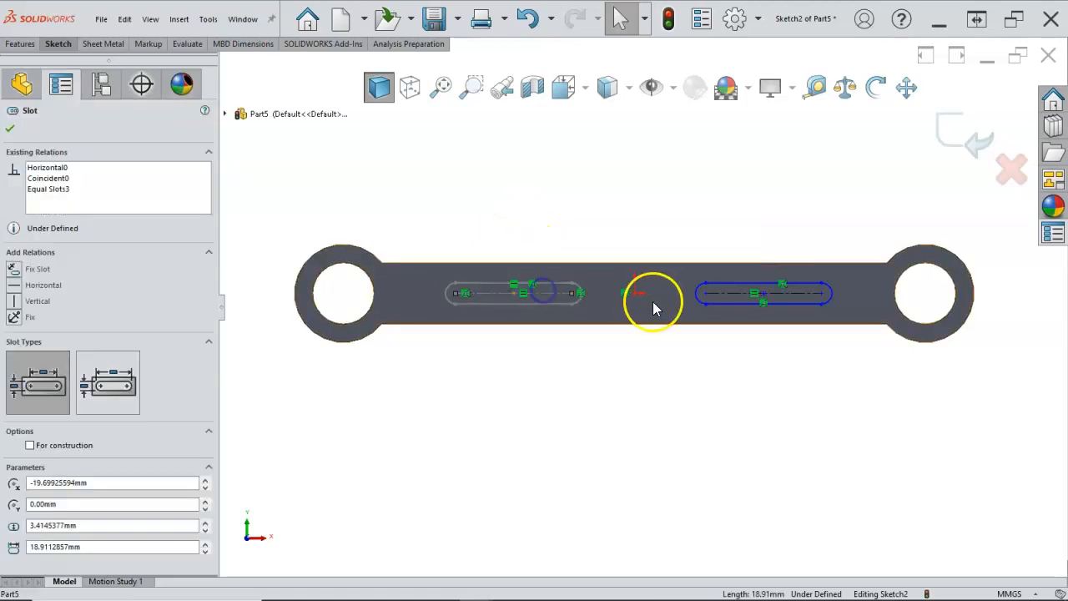
click(634, 293)
ctrl+click(728, 294)
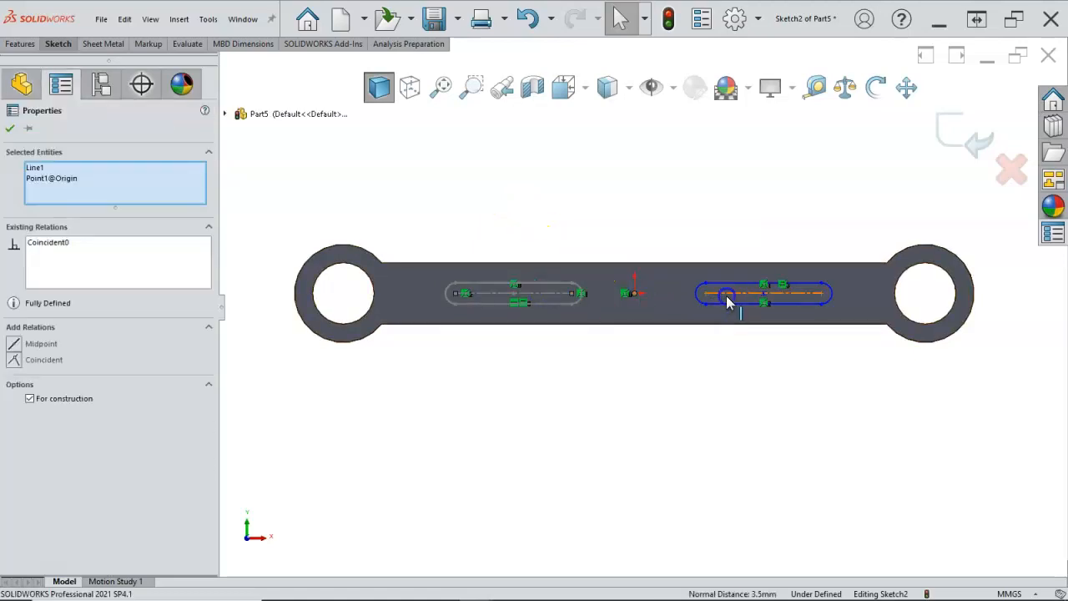
ctrl+click(730, 296)
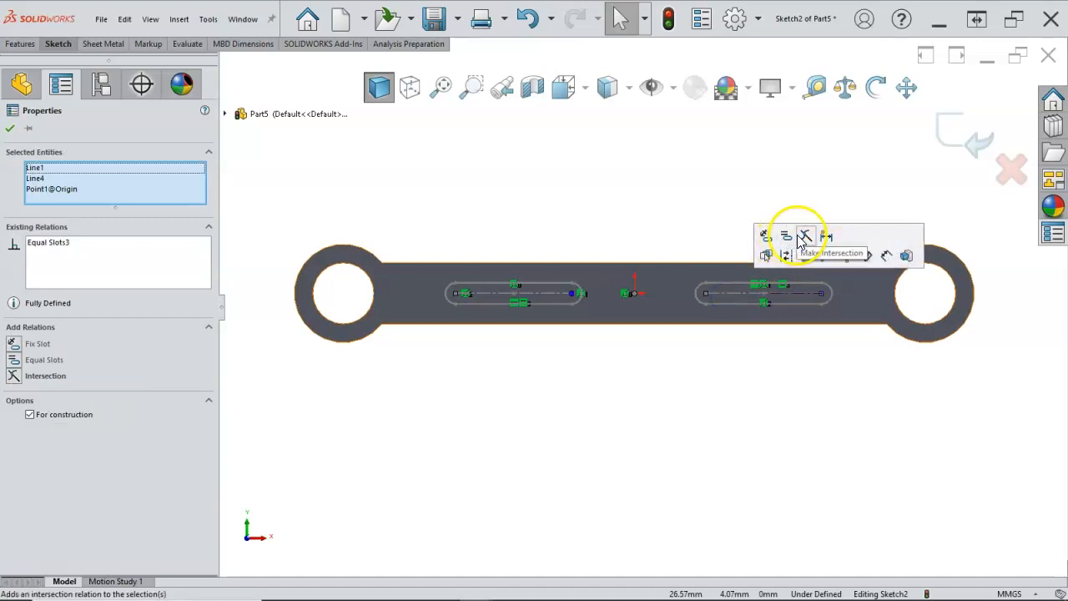
click(684, 230)
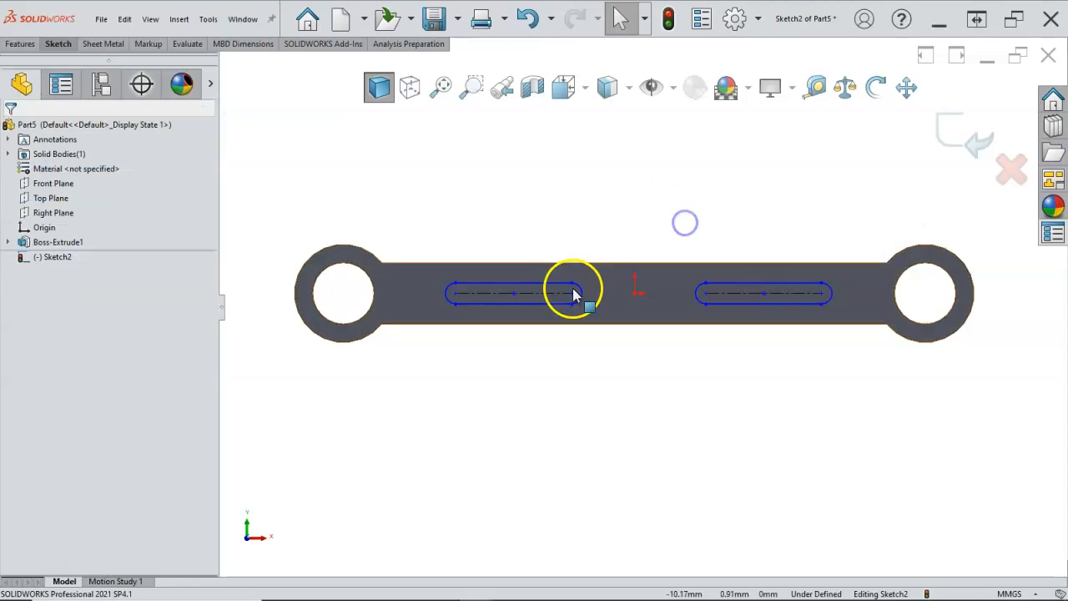
click(600, 300)
ctrl+click(635, 294)
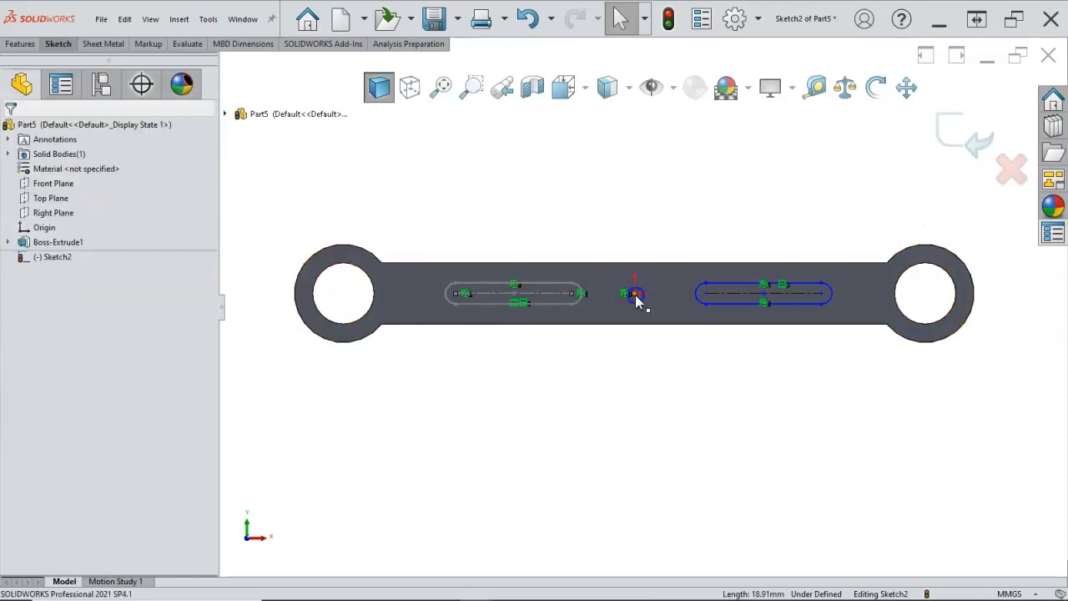
click(693, 236)
click(605, 217)
Step: Make the right slot's centerline coincident with the origin
click(713, 292)
ctrl+click(635, 294)
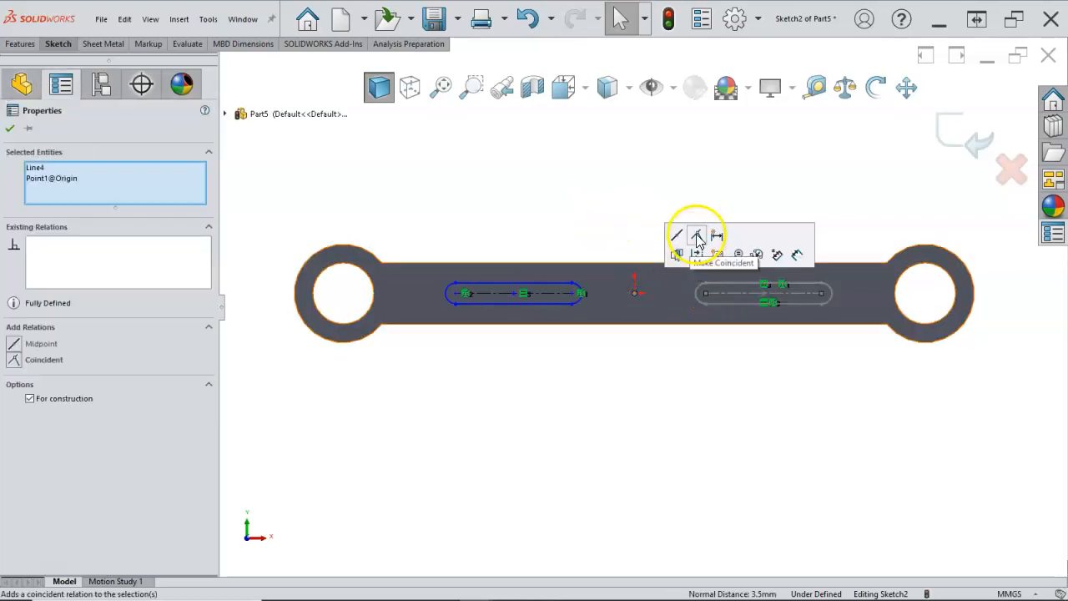
click(696, 235)
click(593, 216)
Step: Dimension the rounded end of the left slot with a radius of 2.5 mm
right_click(598, 231)
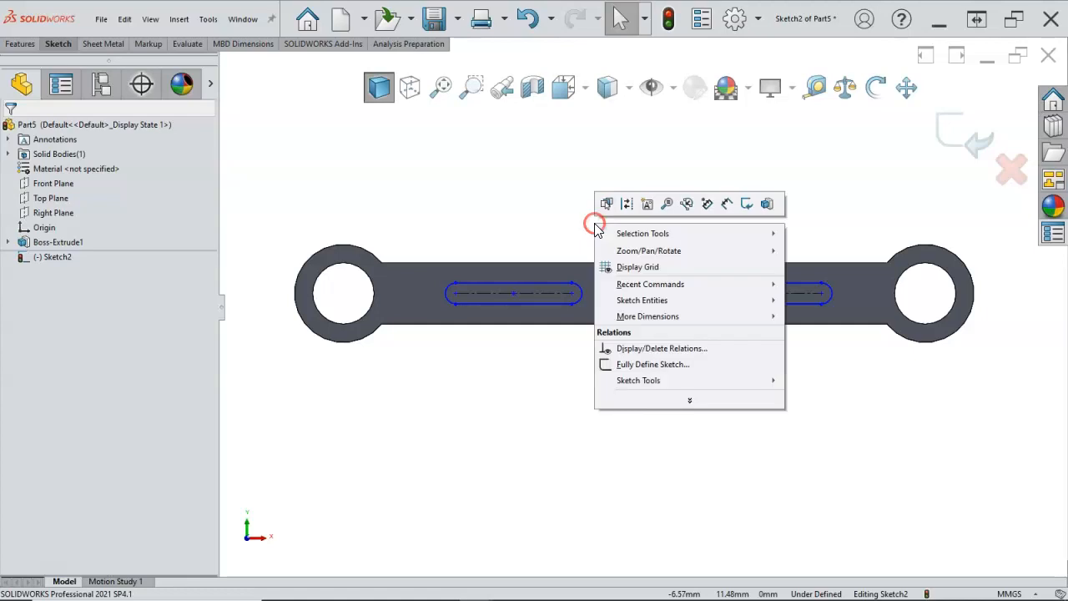
click(727, 204)
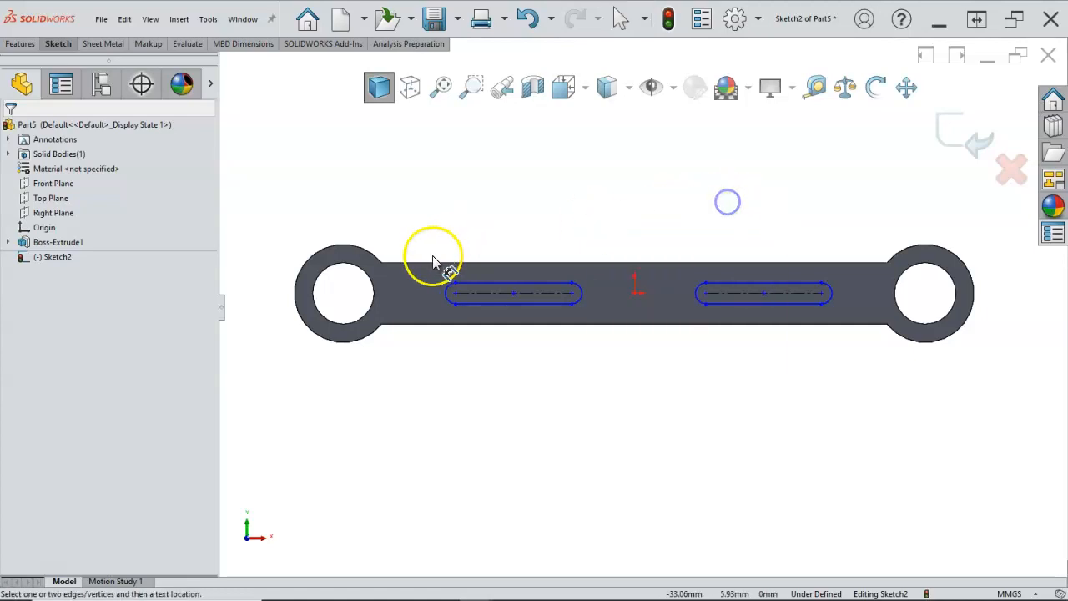
drag(448, 294, 415, 237)
click(414, 238)
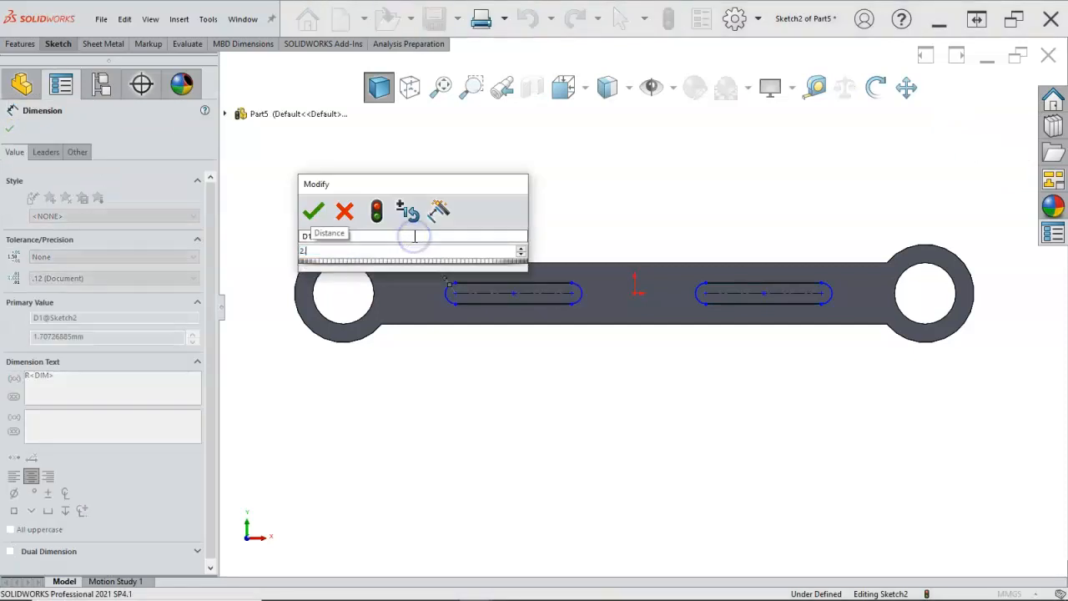
key(Return)
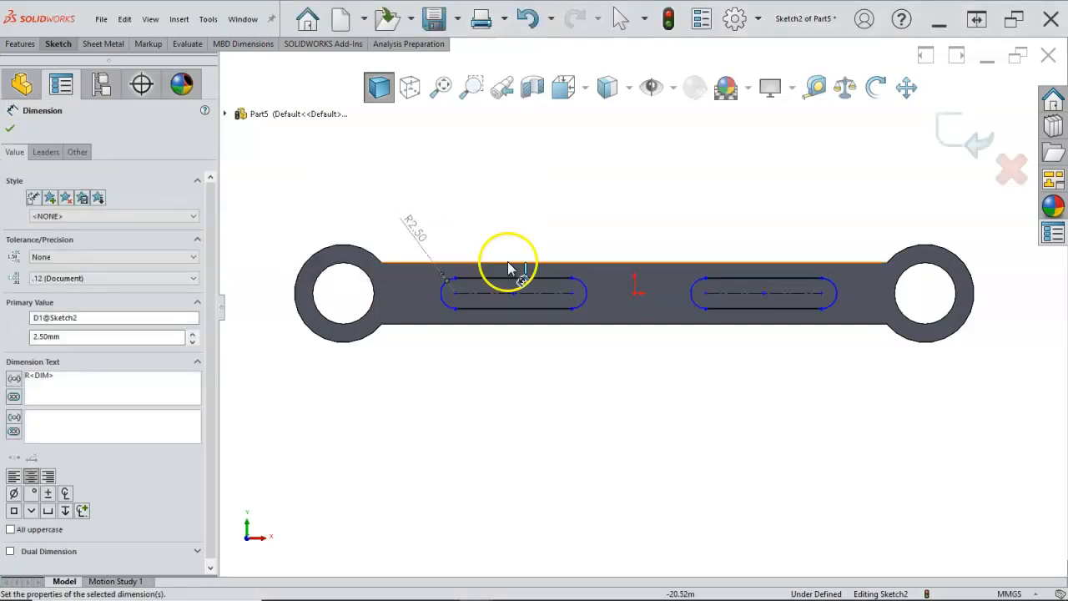
Step: Dimension the left slot's center-to-center length as 26 mm
click(531, 308)
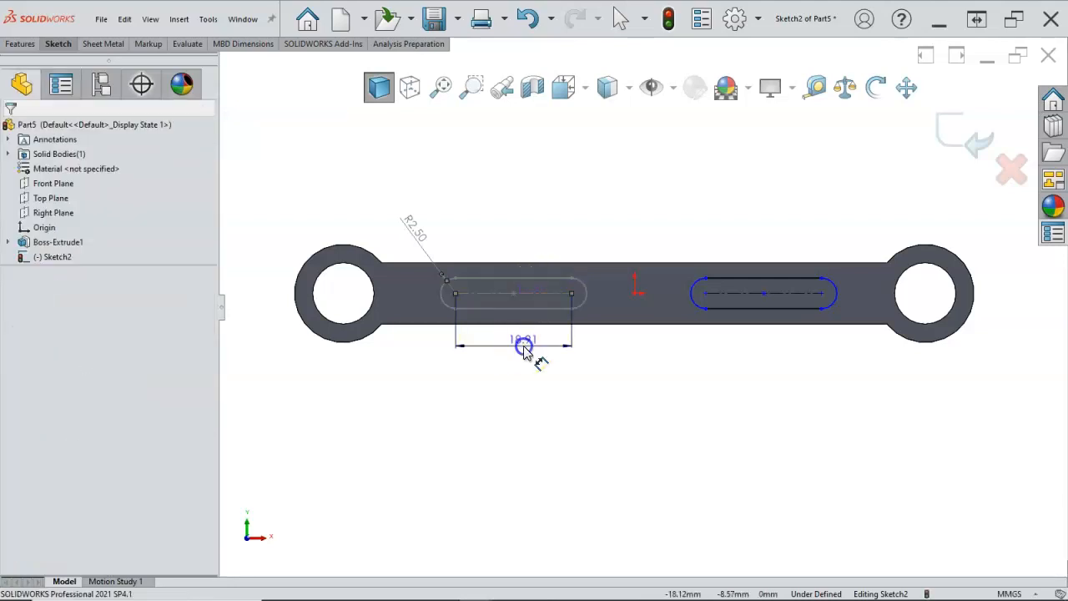
click(526, 344)
text(26)
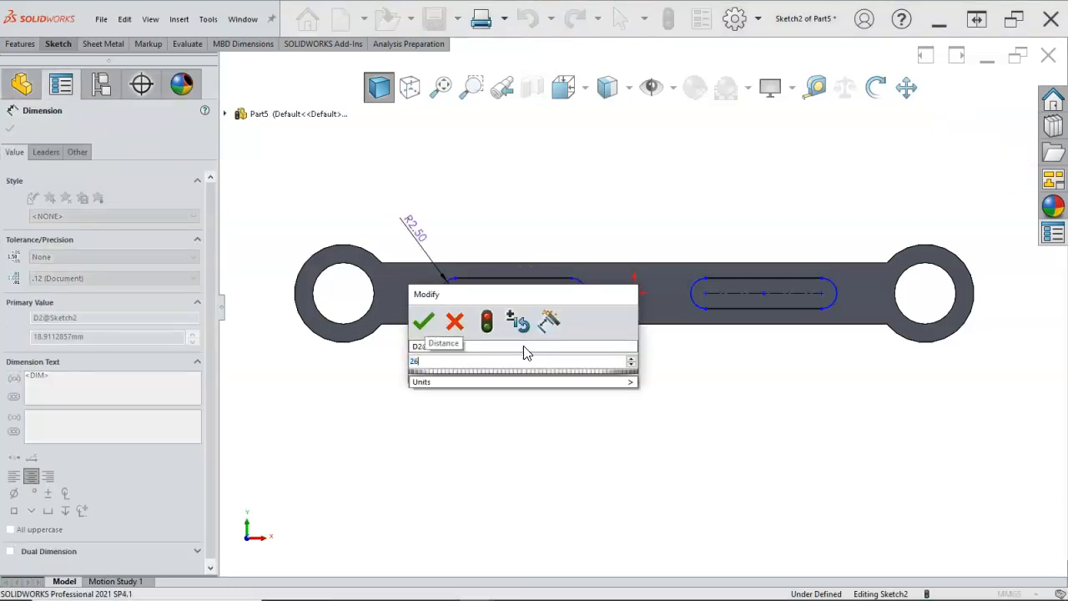
key(Return)
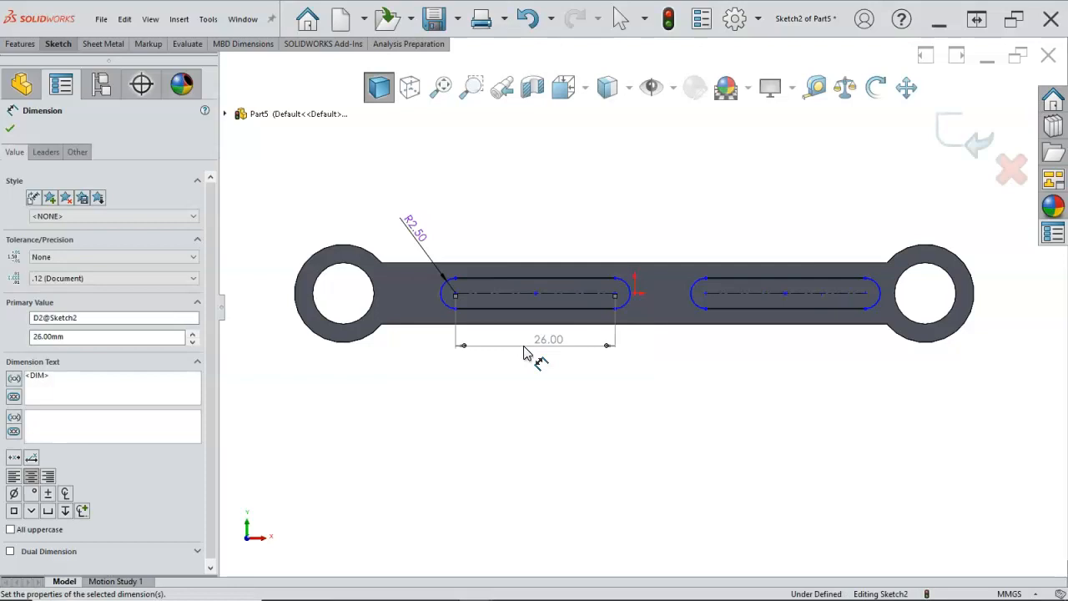
Step: Dimension the distance from the left hole's center to the inner arc center of the left slot as 40 mm
click(409, 330)
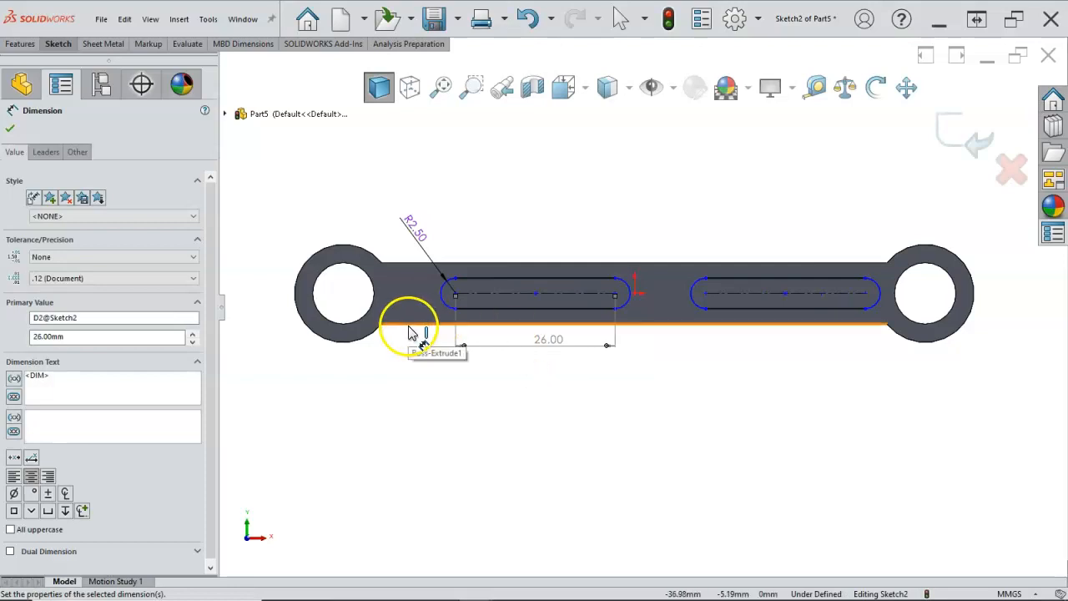
click(361, 317)
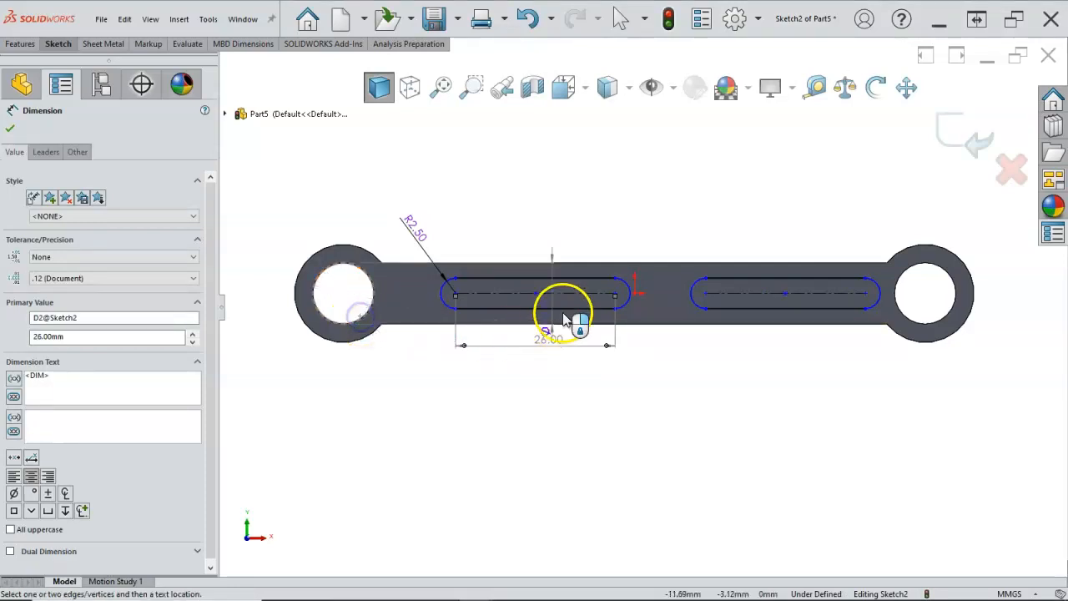
click(630, 310)
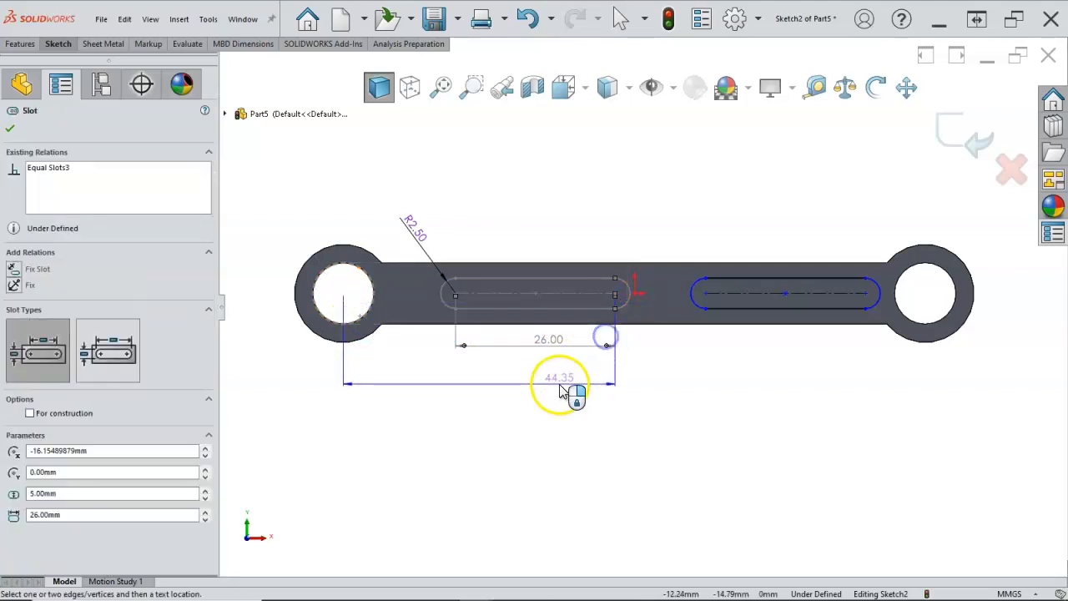
click(533, 382)
text(40)
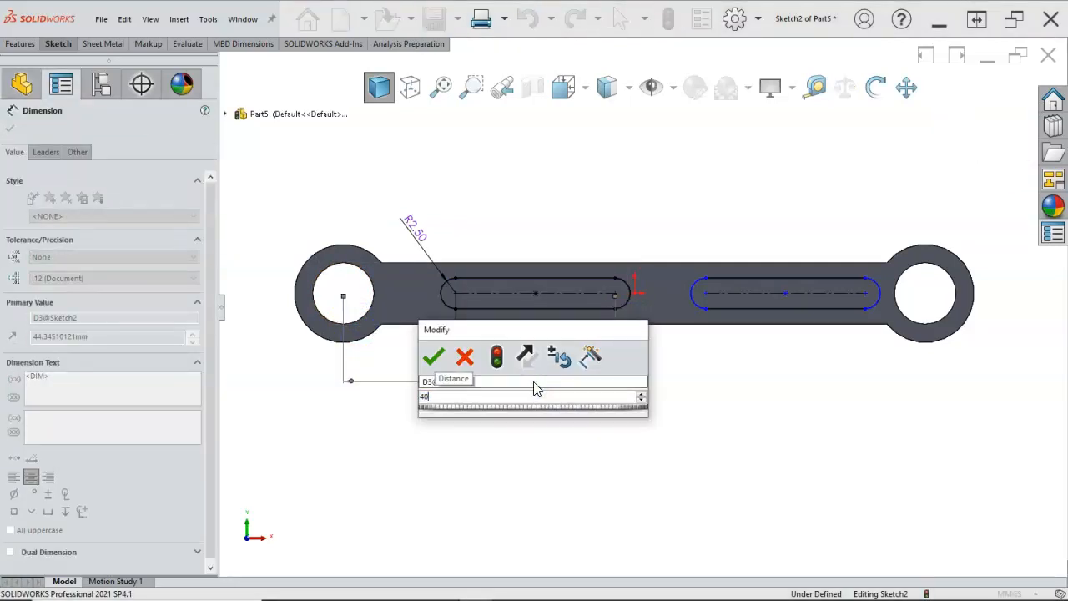
key(Return)
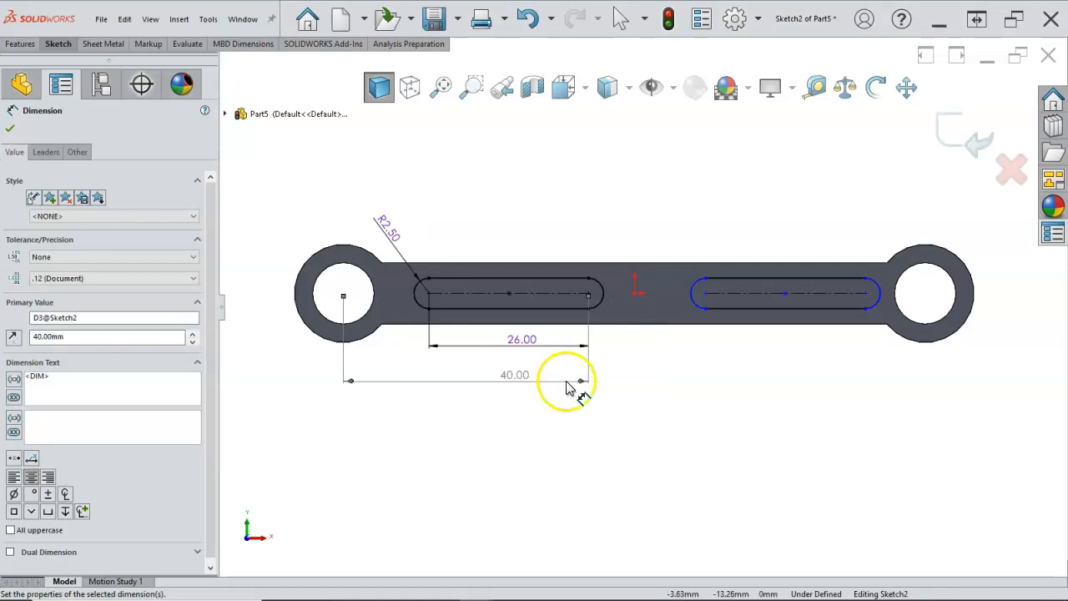
Step: Dimension the distance from the right hole's center to the inner arc center of the right slot as 40 mm
click(899, 308)
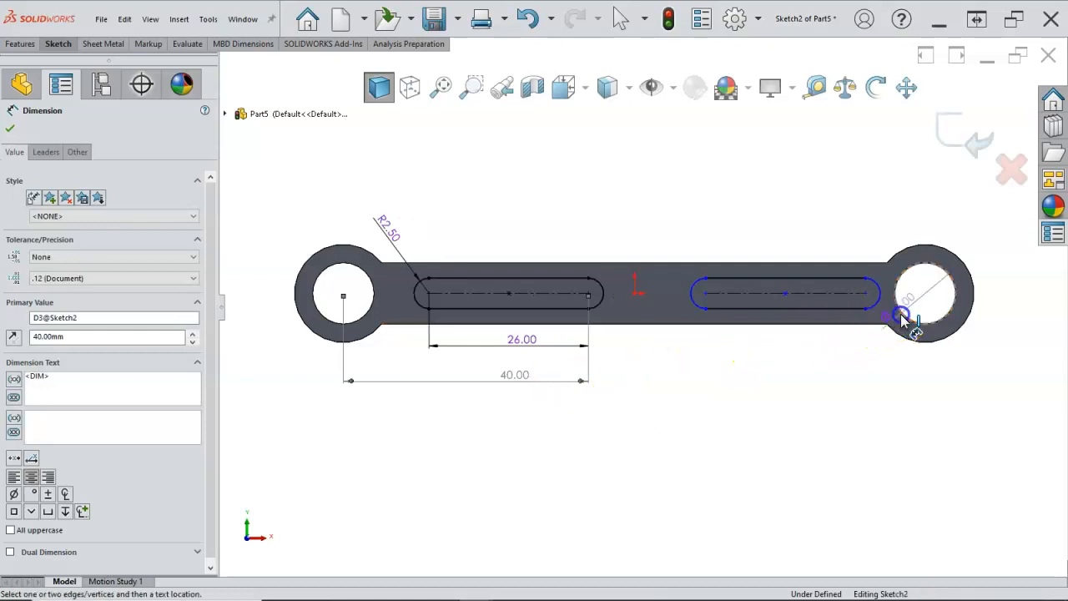
click(699, 305)
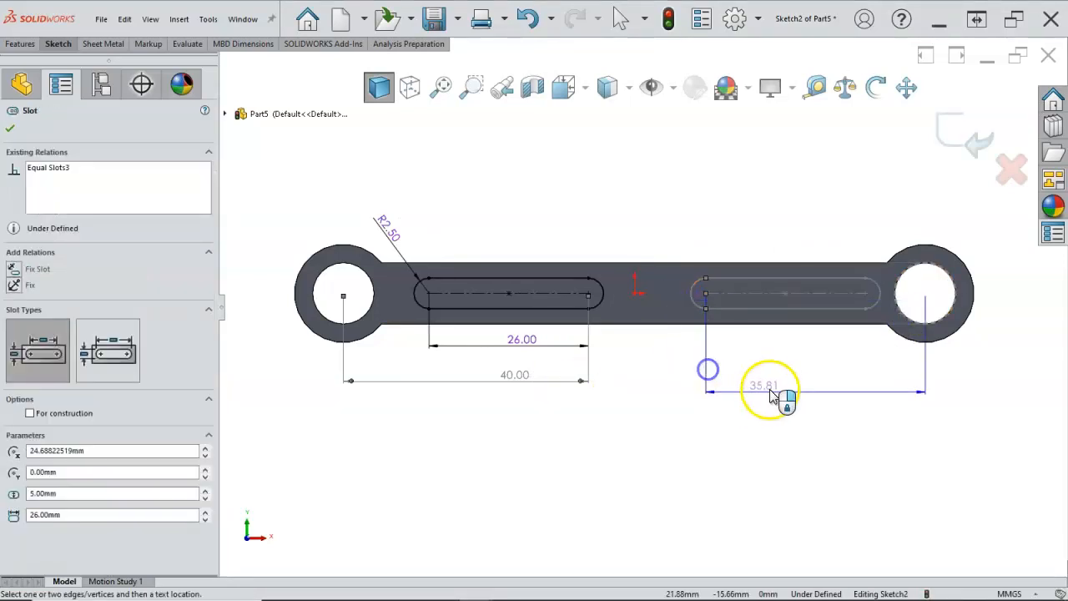
click(776, 382)
text(40)
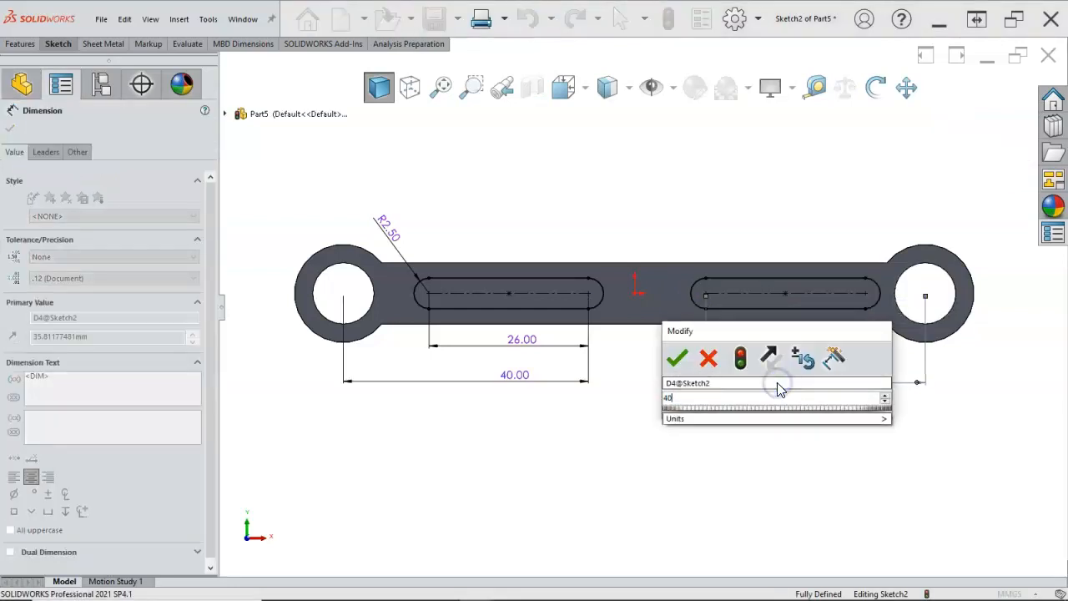
key(Return)
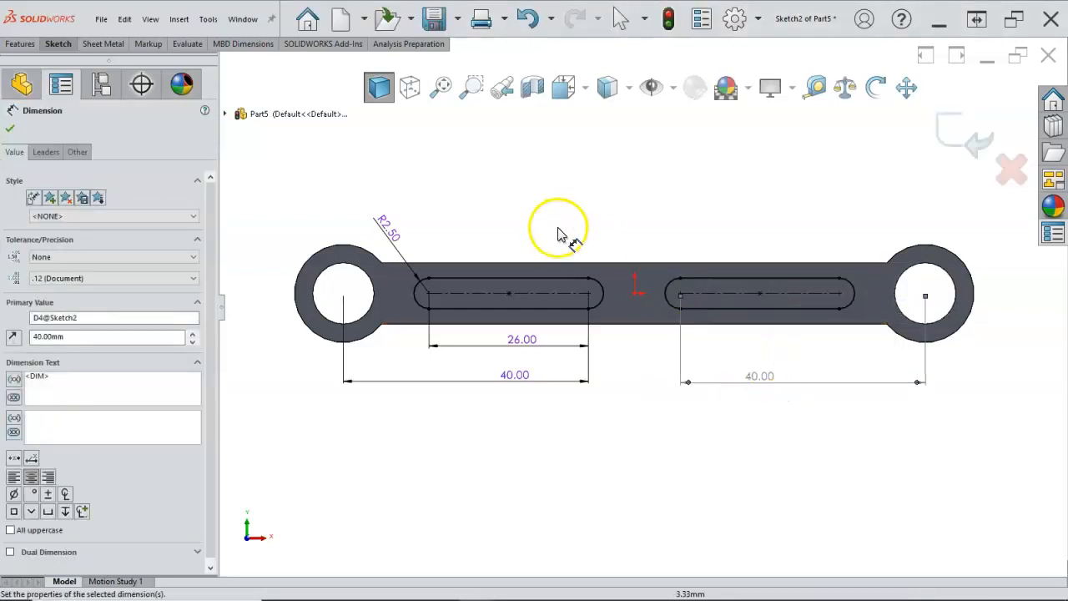
Step: Cut-extrude both slots through the link with the Through All end condition
click(25, 45)
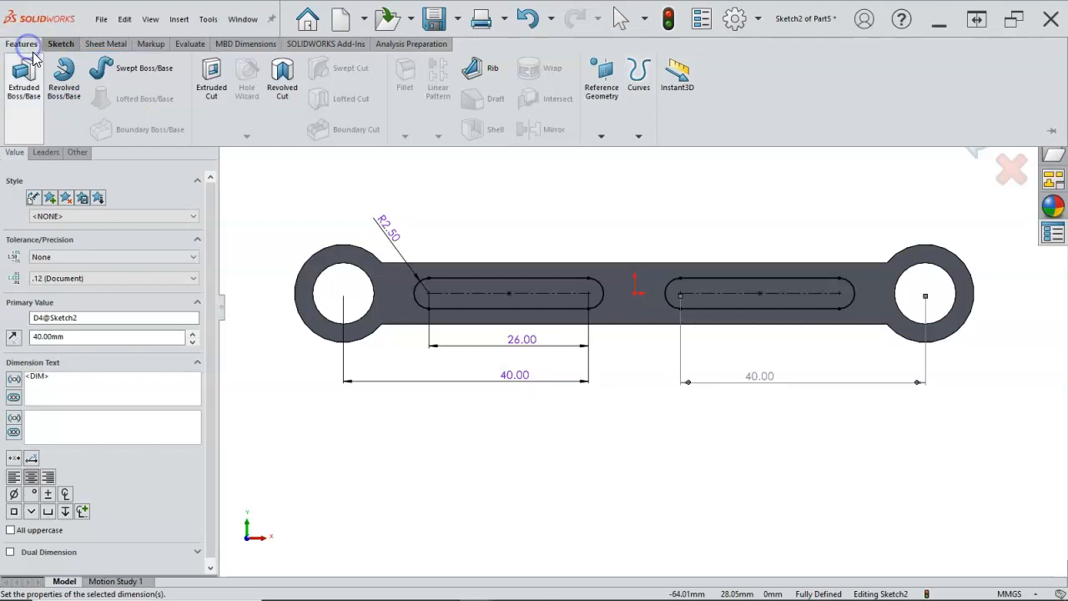
click(212, 80)
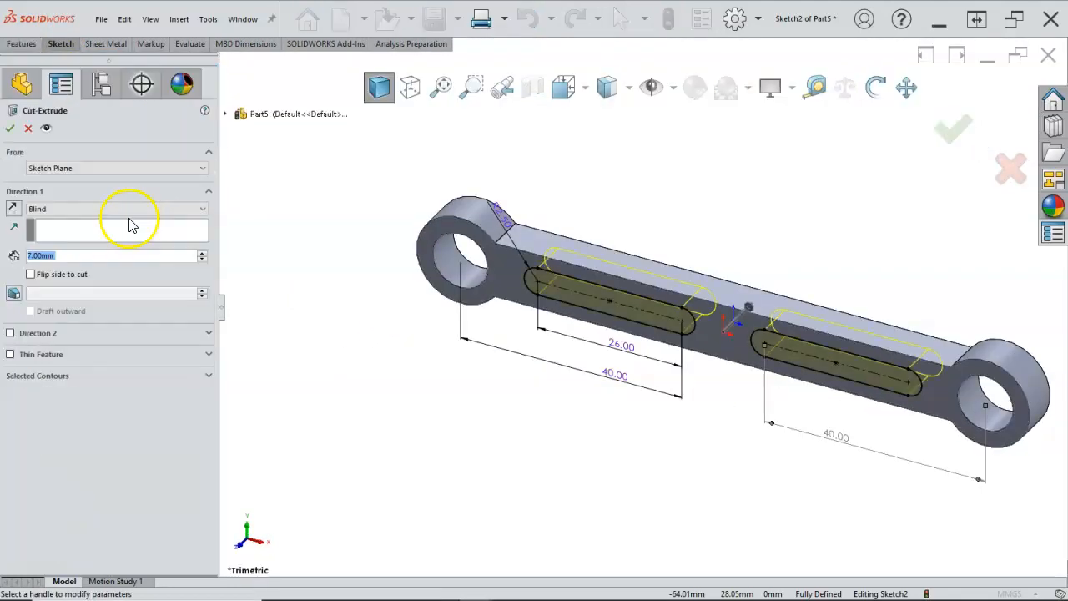
click(129, 209)
click(10, 127)
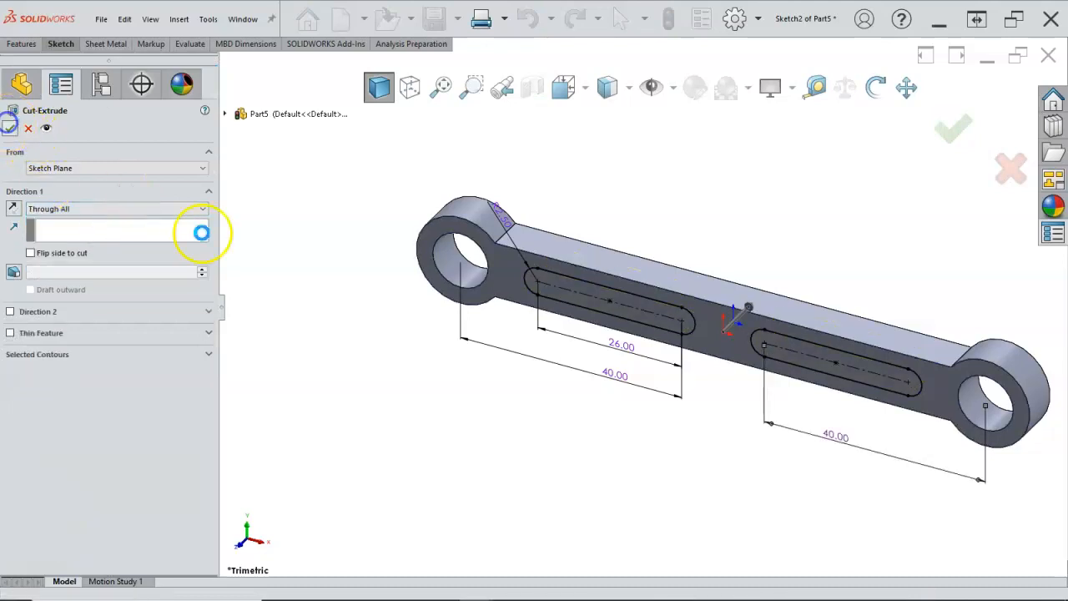
Step: Fillet the four edges where the straight bar meets the round ends with a 10 mm radius
click(504, 236)
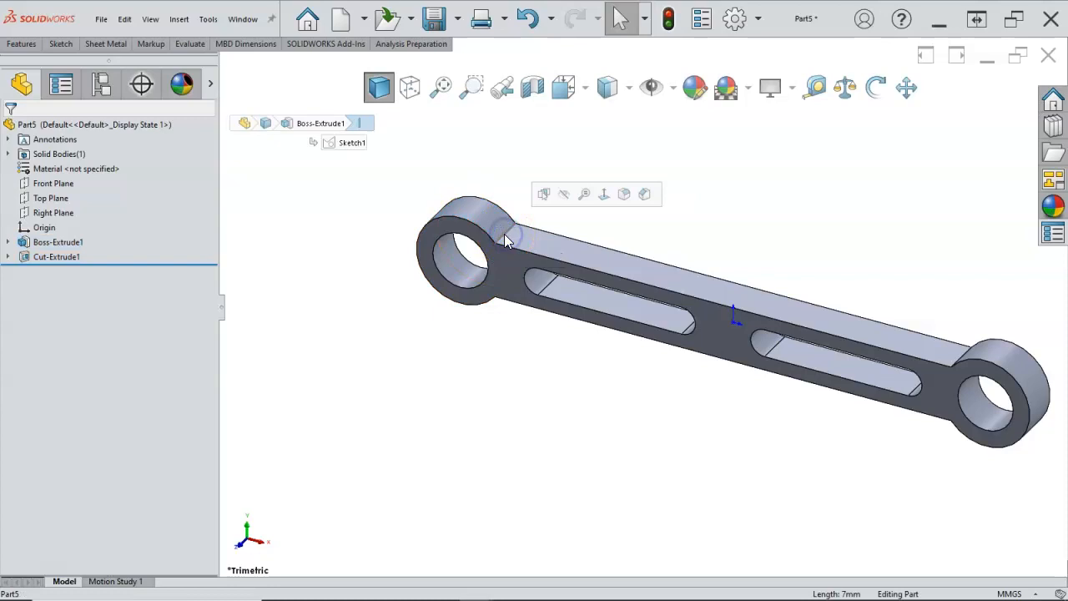
click(512, 230)
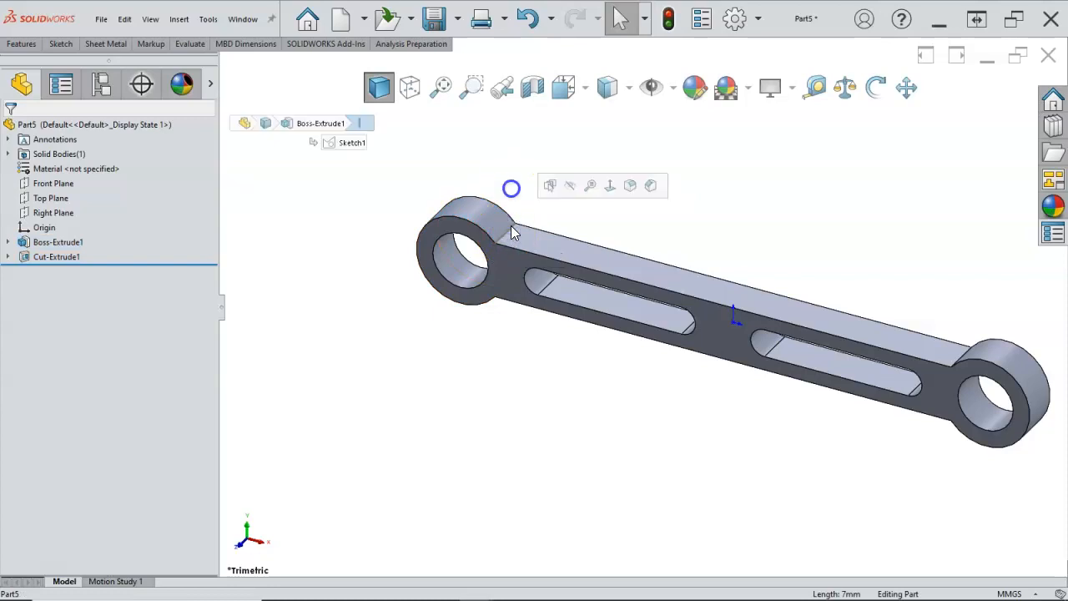
click(511, 233)
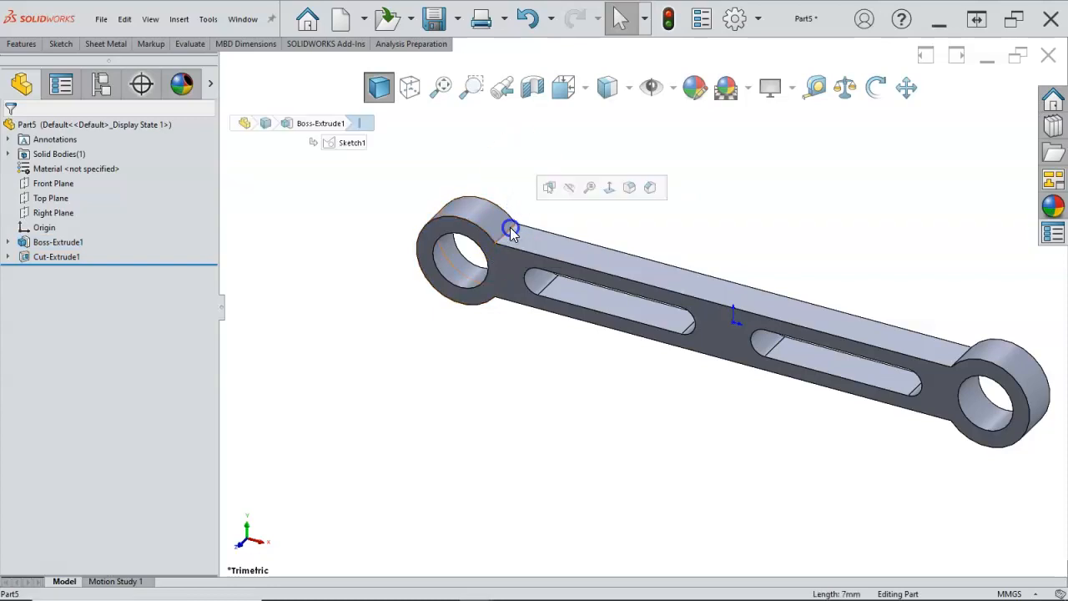
click(627, 190)
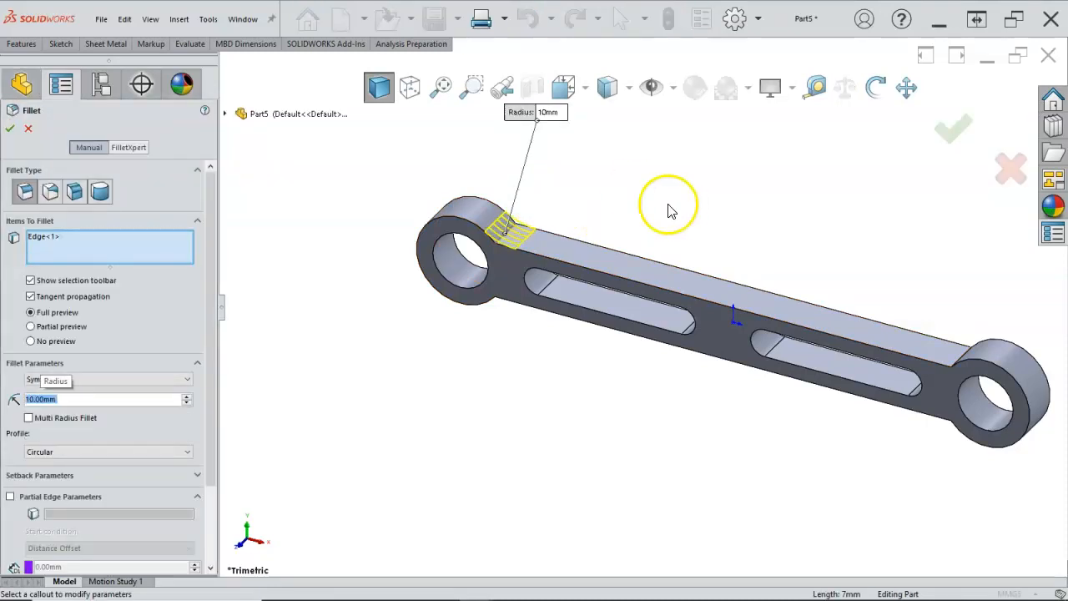
middle_drag(769, 231, 813, 243)
click(992, 345)
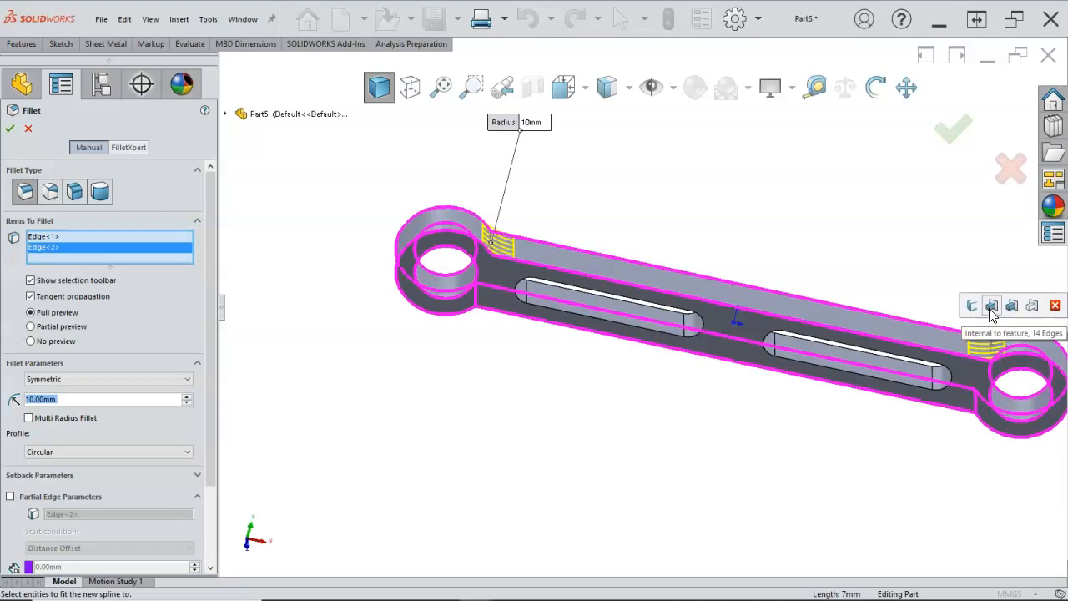
click(971, 305)
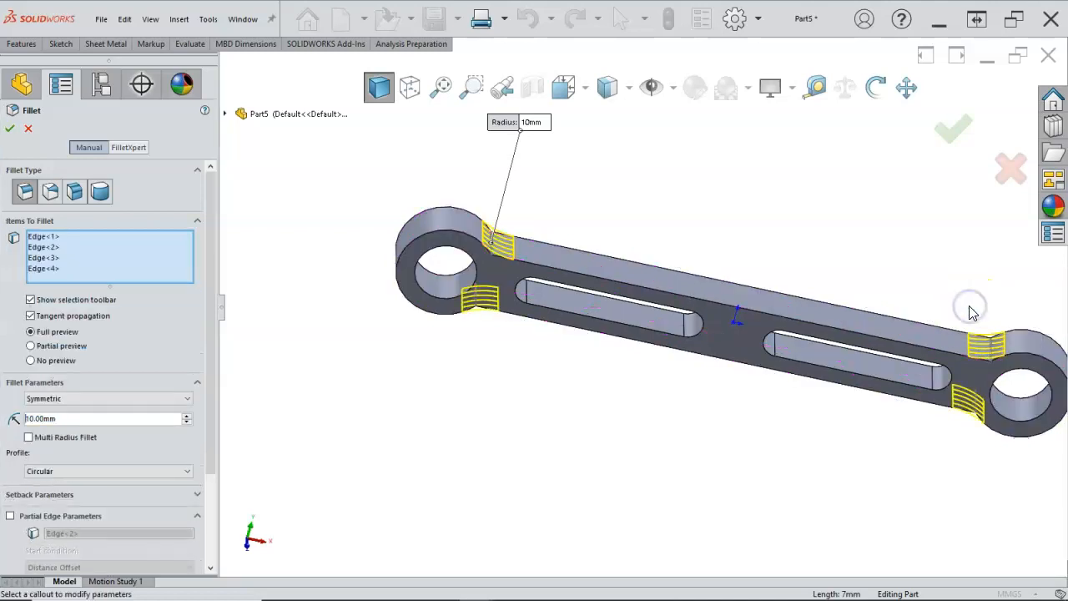
click(951, 131)
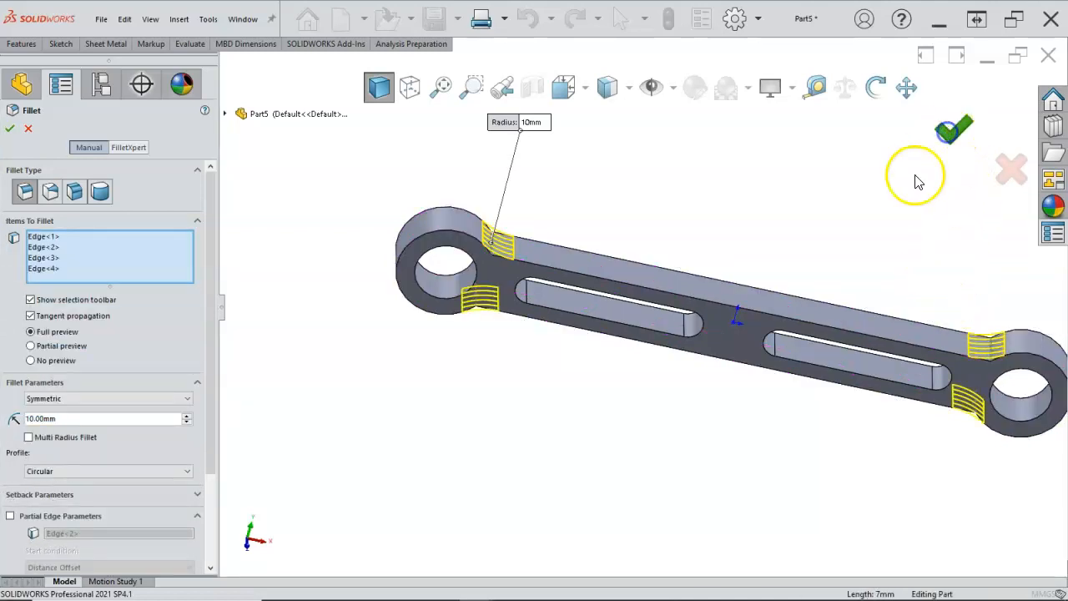
key(ctrl+1)
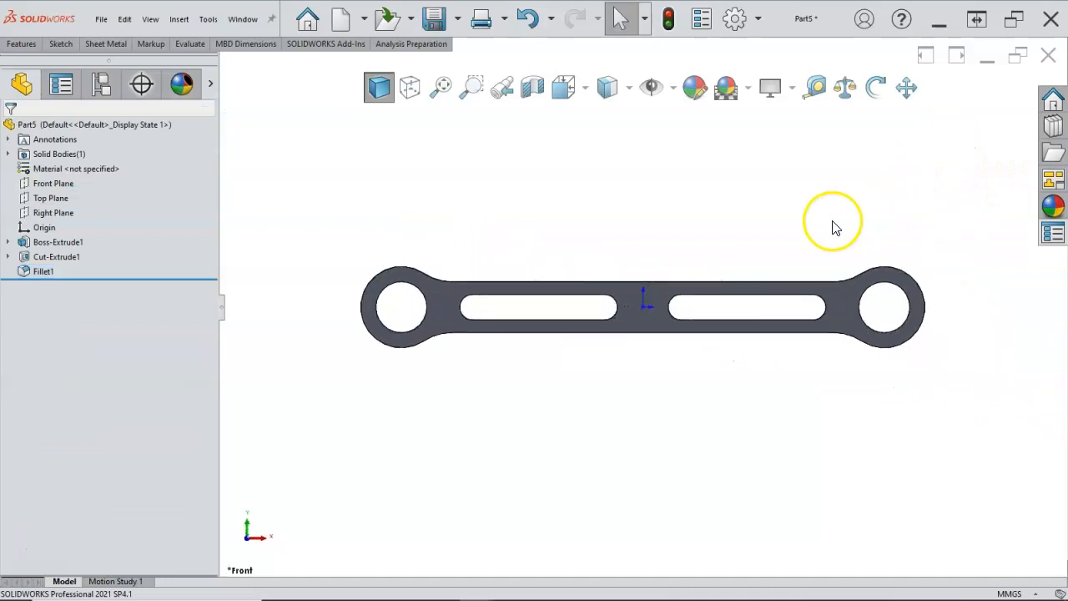
Step: Enter CH9-15C as the part number in the part's custom properties
click(1048, 233)
click(913, 151)
drag(894, 152, 875, 153)
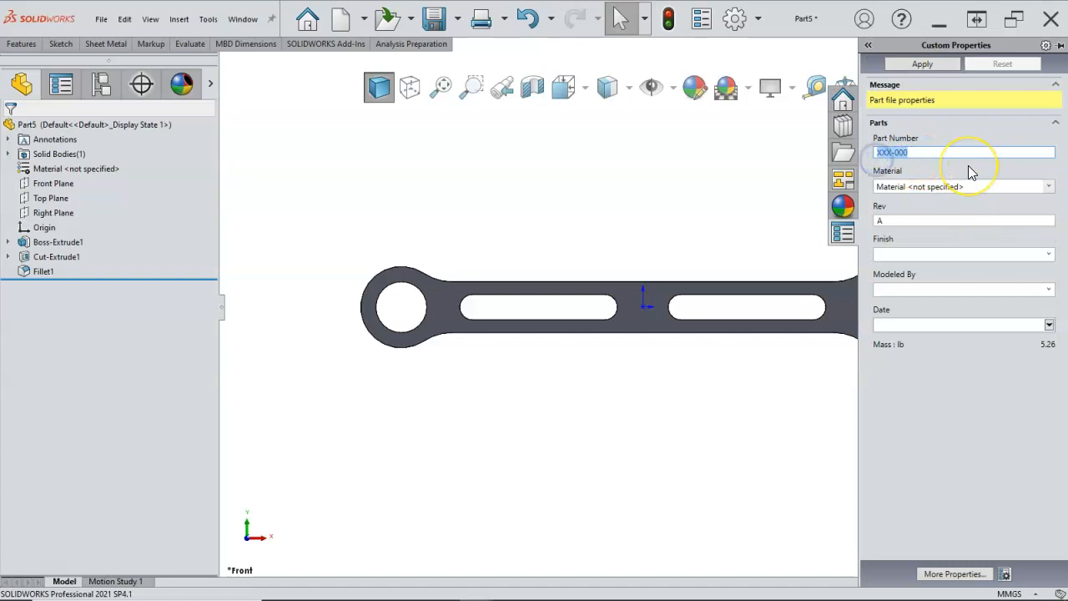
text(CH)
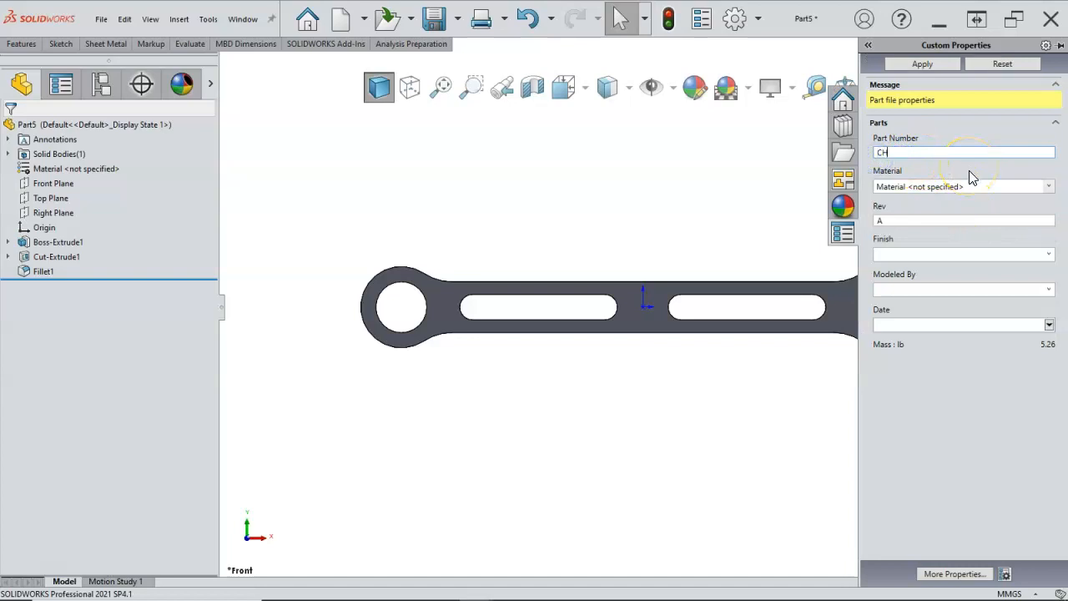
text(9-150)
Step: Assign AISI 1020 as the part's material, saving the pending property changes, and set the finish to RAW
click(1048, 186)
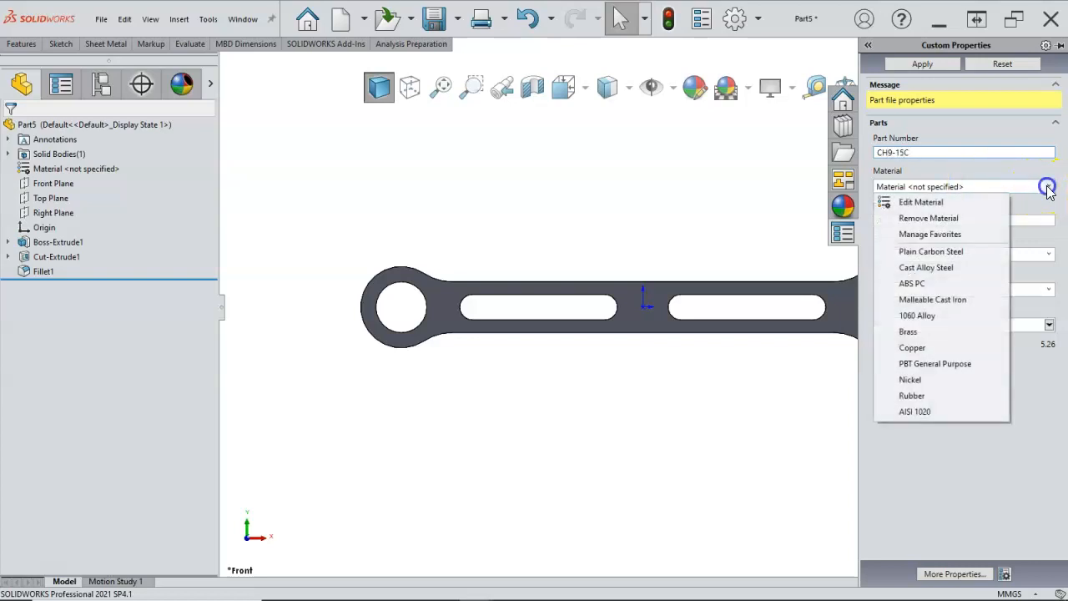
click(943, 410)
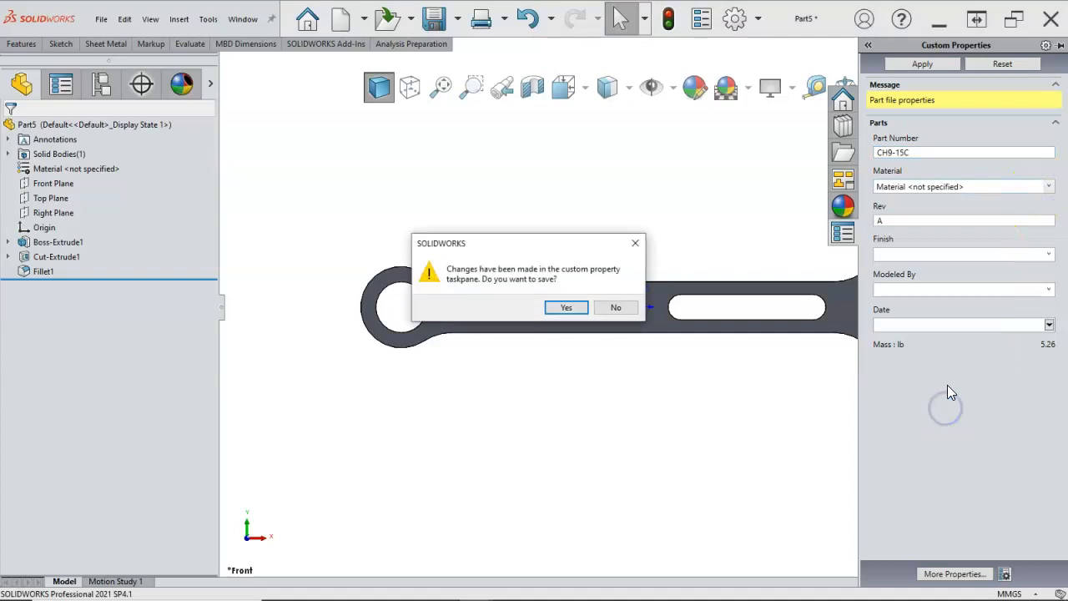
click(565, 307)
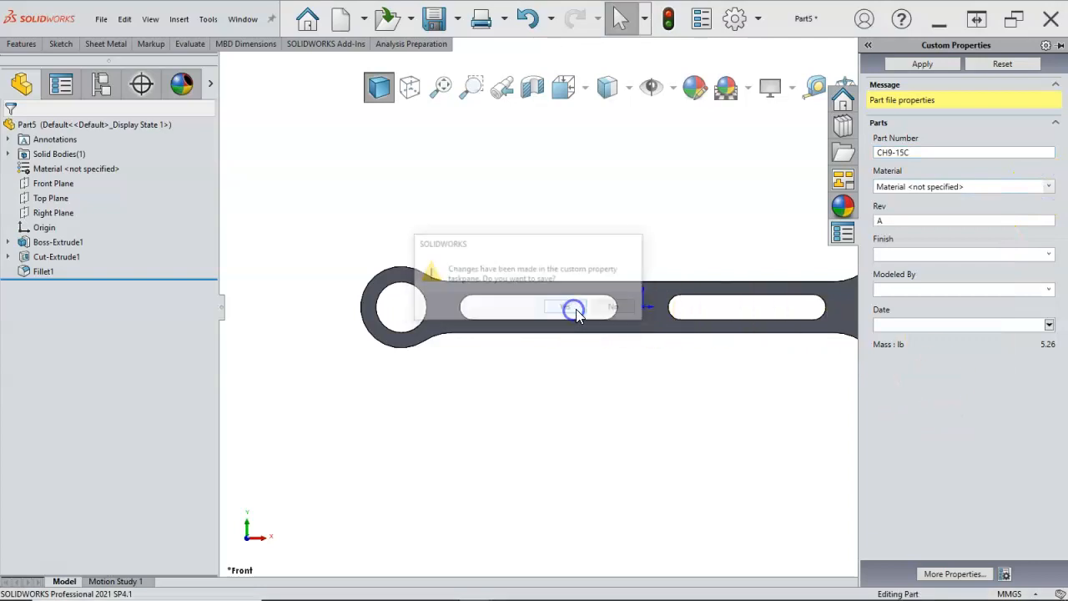
click(1043, 255)
click(911, 267)
Step: Choose the first modeler's initials for Modeled By, set the date to 11/12/2021 and apply the custom properties
click(1049, 289)
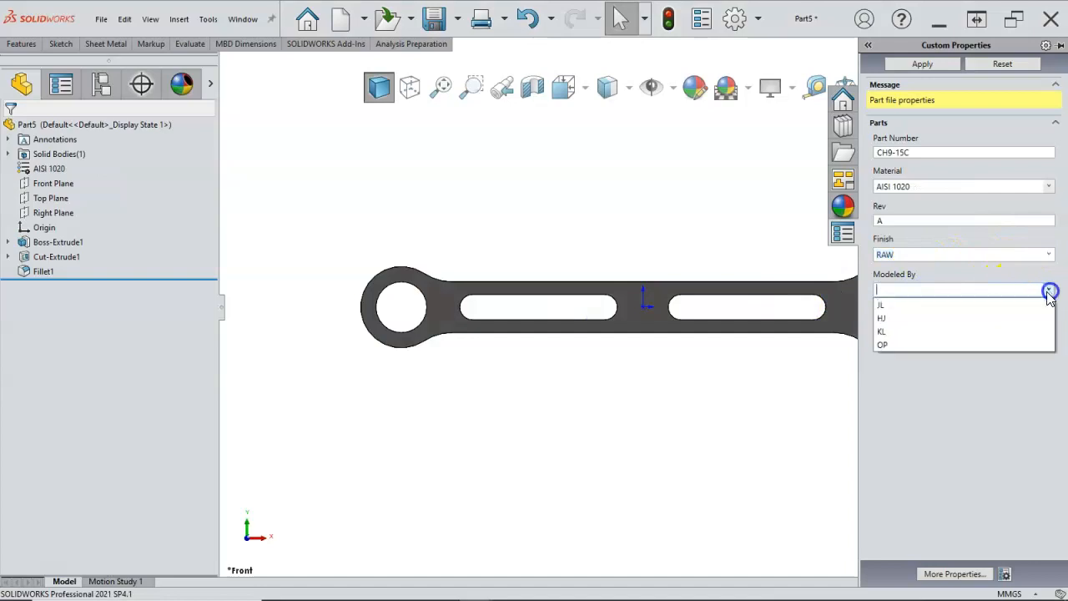
click(938, 308)
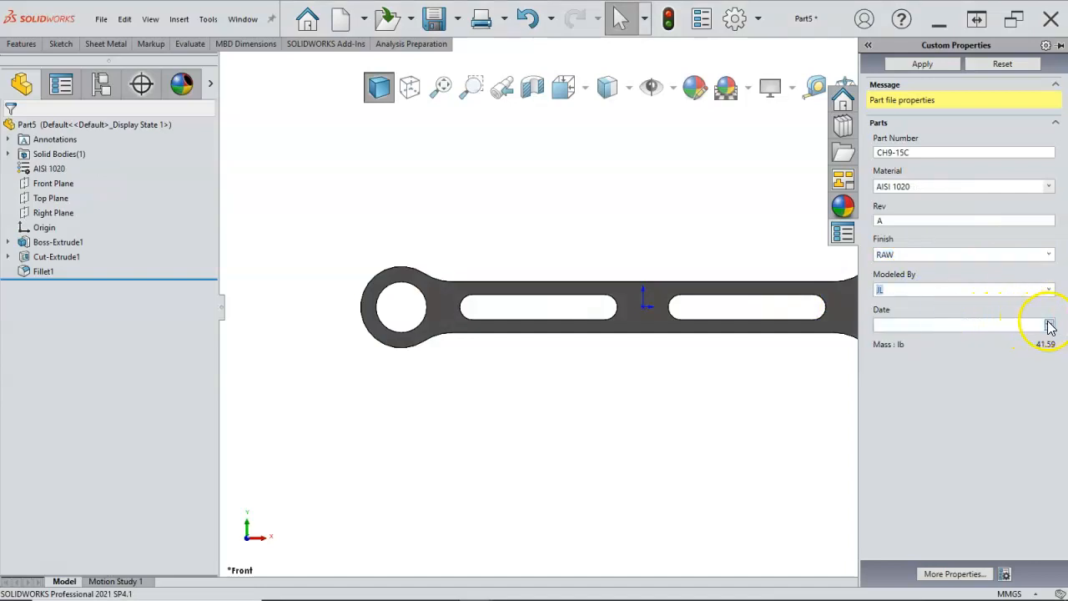
click(1049, 325)
click(977, 376)
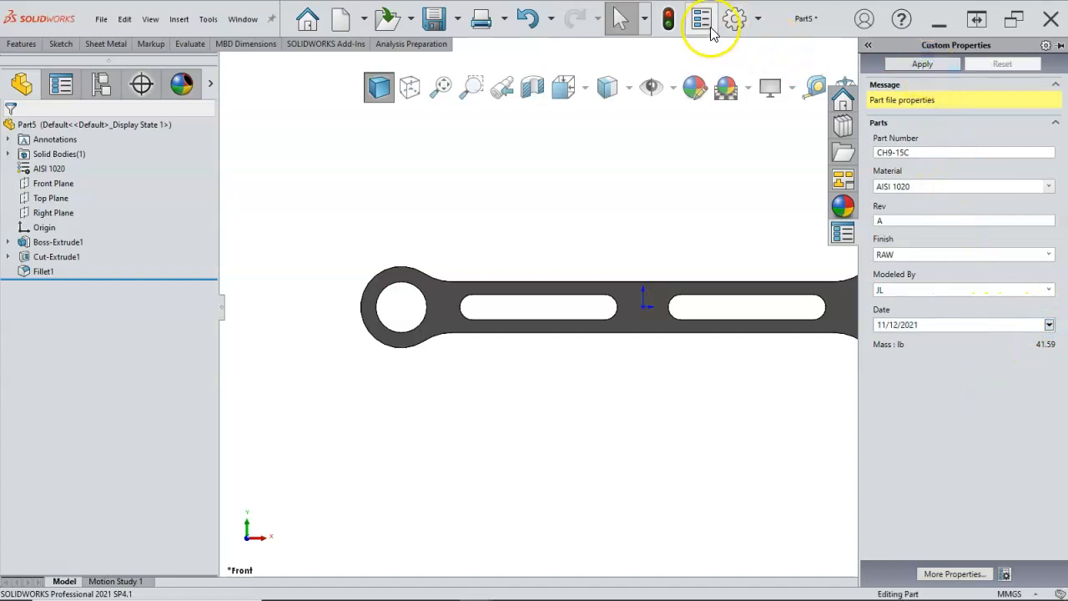
Step: Save the part as Link95 in the Final folder
click(437, 20)
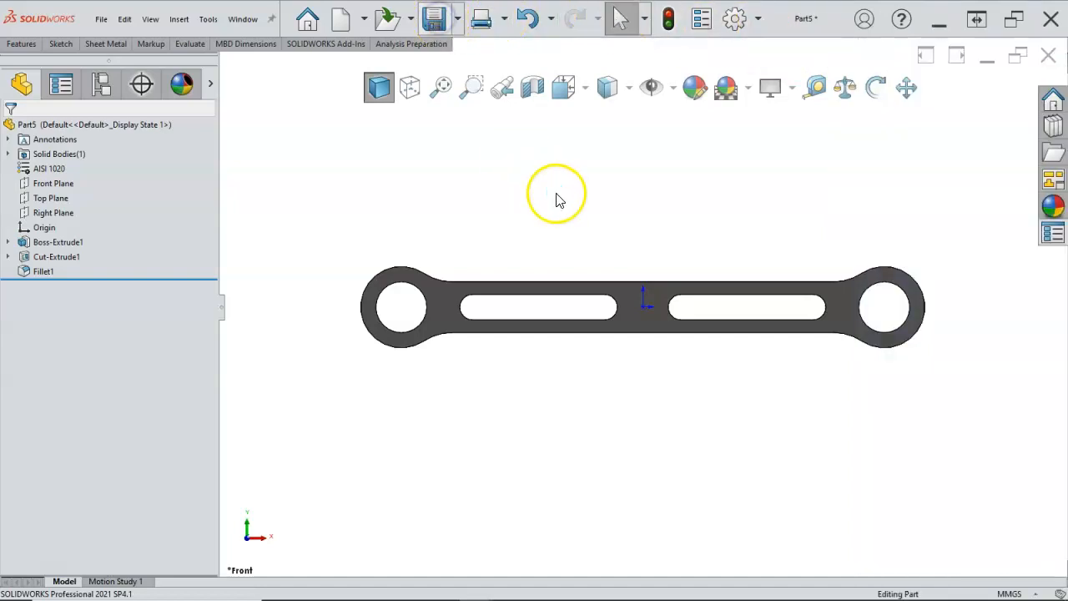
text(Link95)
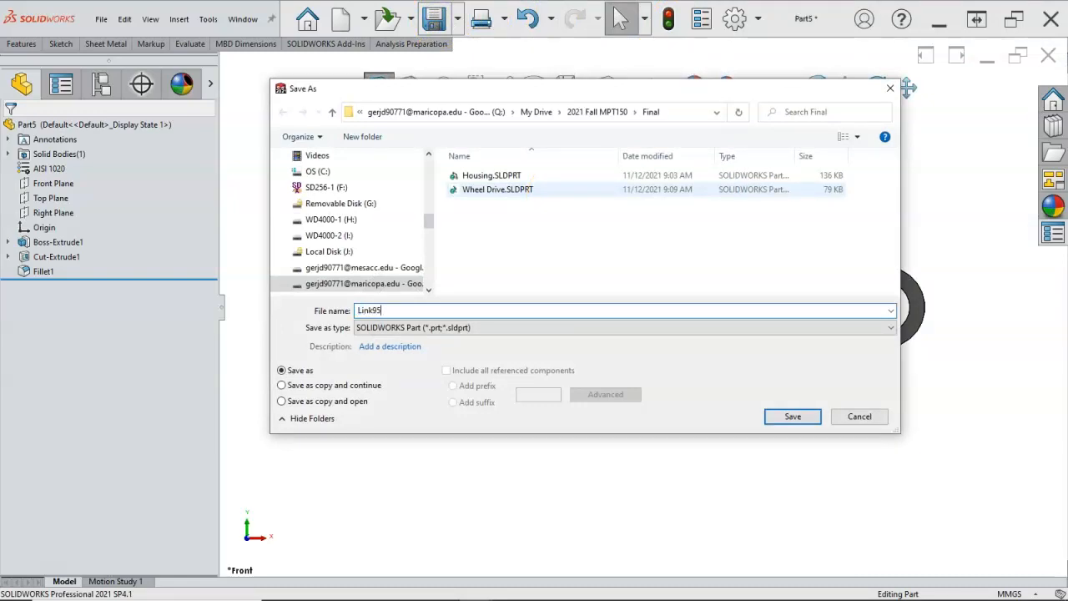
key(Return)
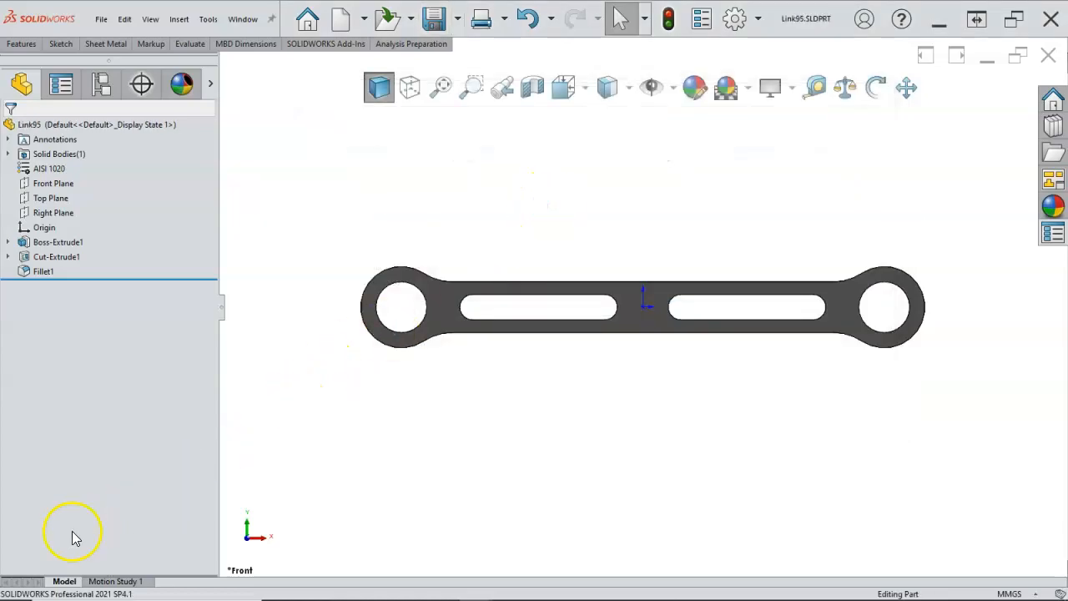